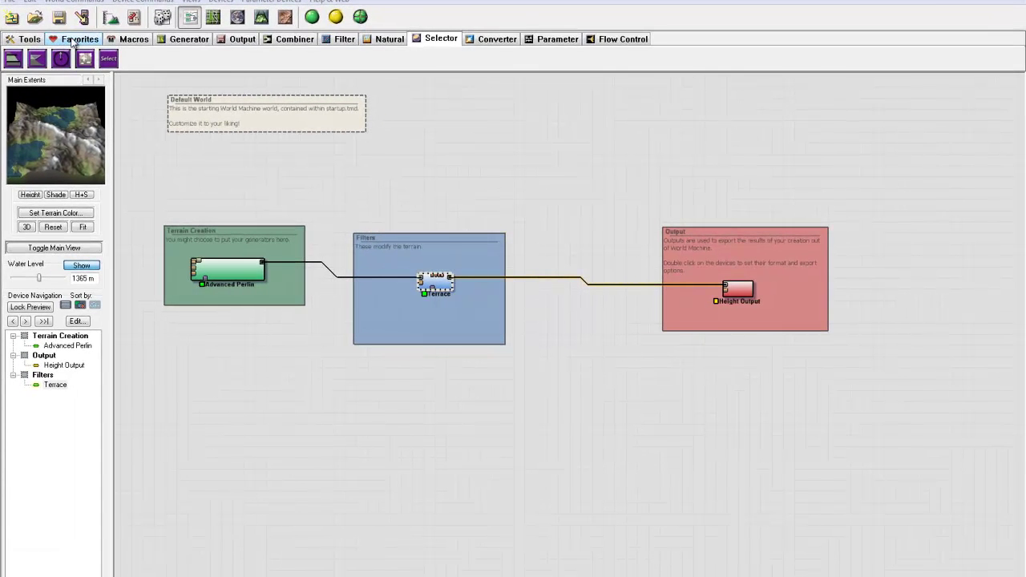
# Drop an Erosion device from Favorites onto the Terrace–Height Output wire.
pyautogui.click(103, 53)
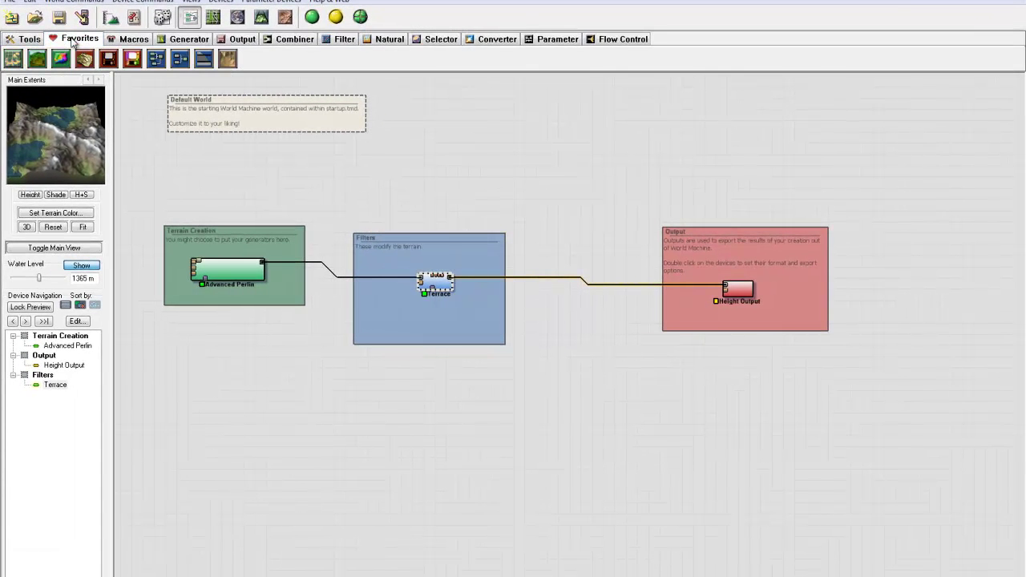
pyautogui.click(227, 61)
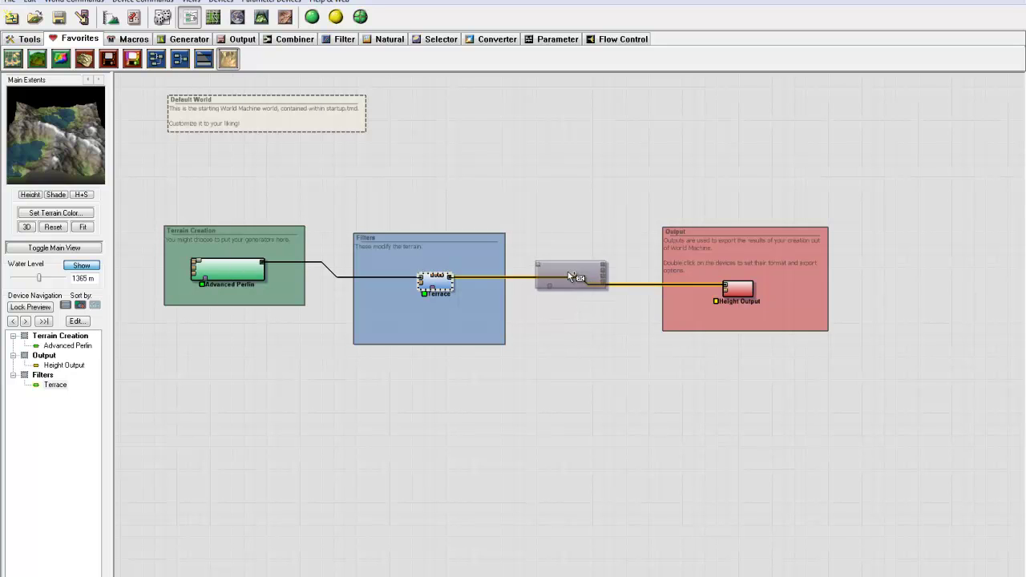
pyautogui.click(562, 274)
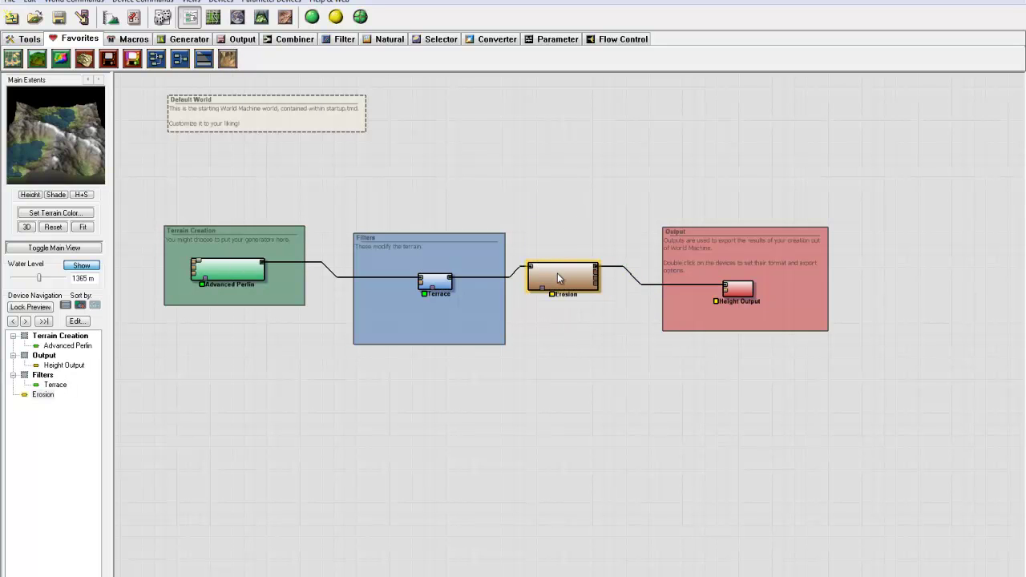
pyautogui.moveTo(557, 273); pyautogui.dragTo(559, 292)
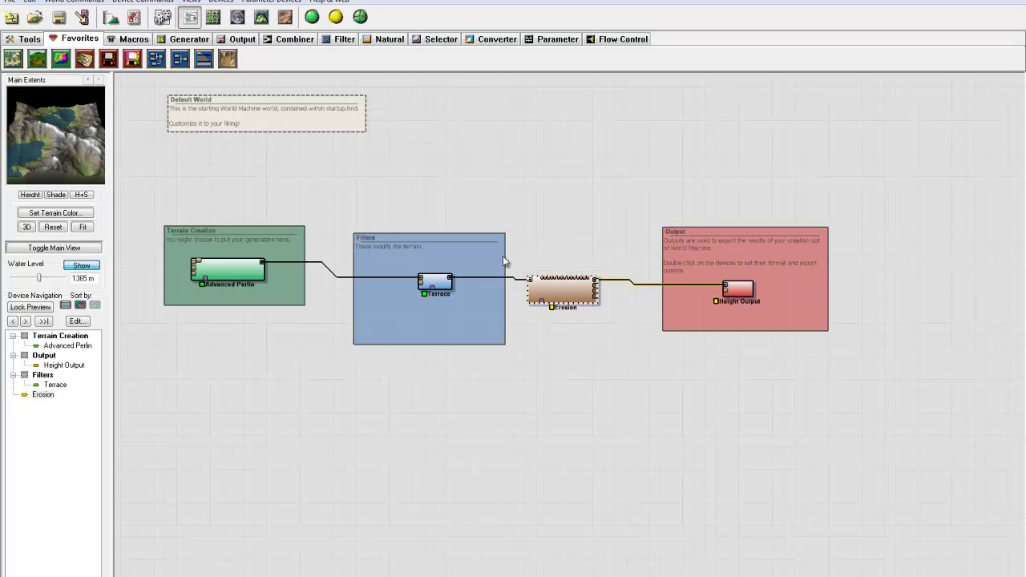
# Build the world, then orbit the 3D preview to inspect the eroded terrain.
pyautogui.click(309, 19)
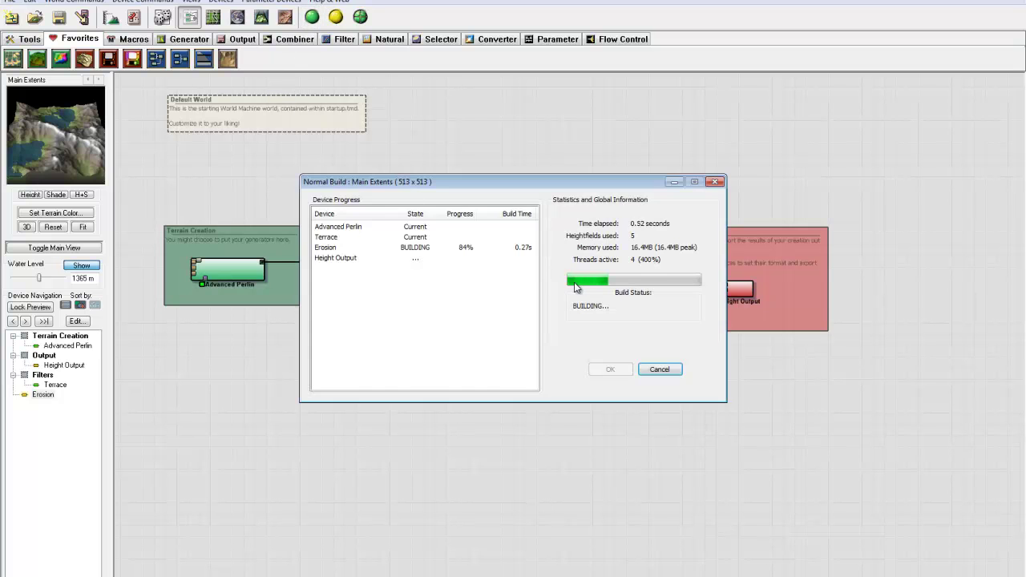
pyautogui.click(261, 17)
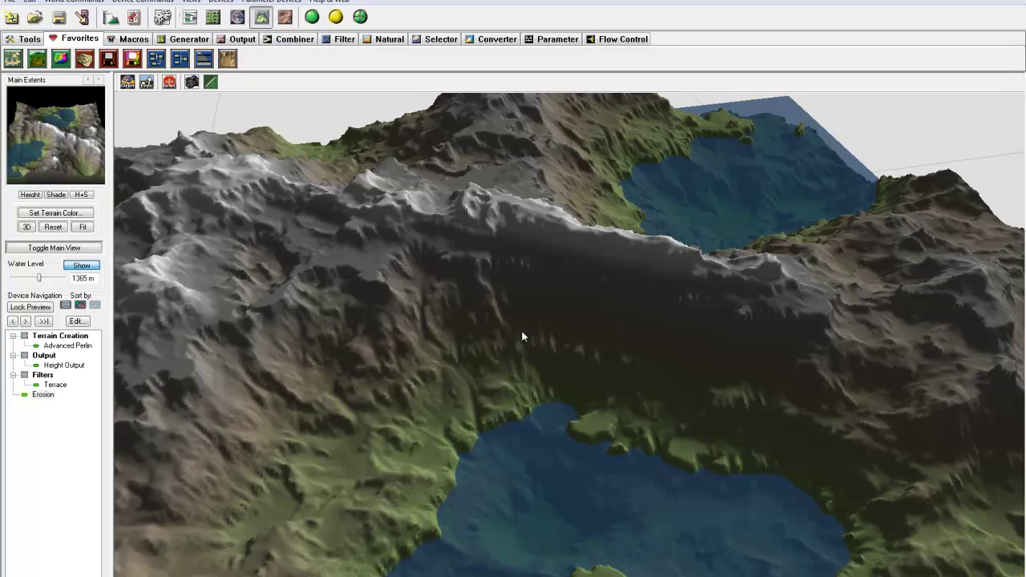
pyautogui.moveTo(520, 329); pyautogui.dragTo(417, 334)
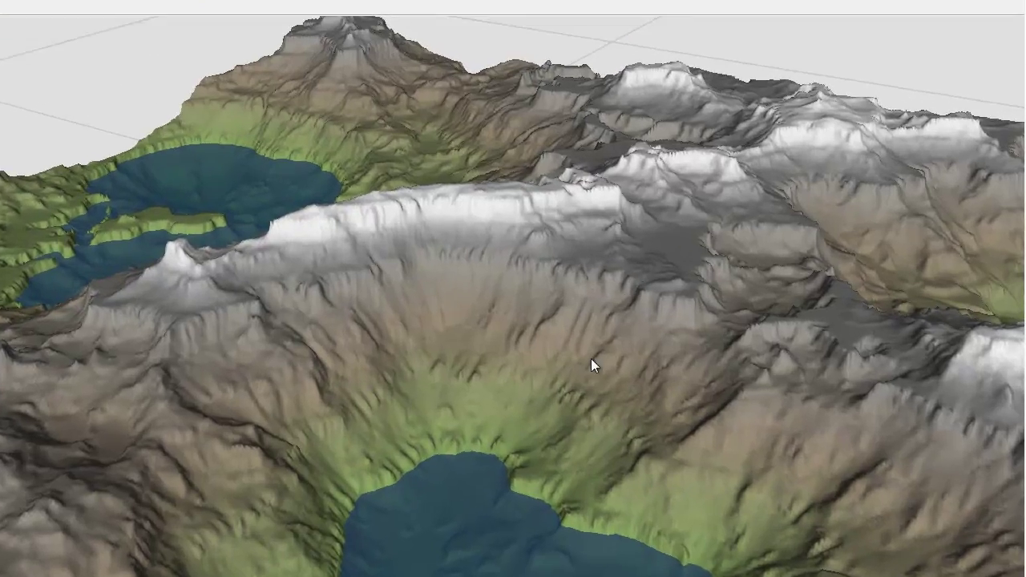
pyautogui.moveTo(576, 327); pyautogui.dragTo(834, 331)
pyautogui.moveTo(965, 362); pyautogui.dragTo(610, 367)
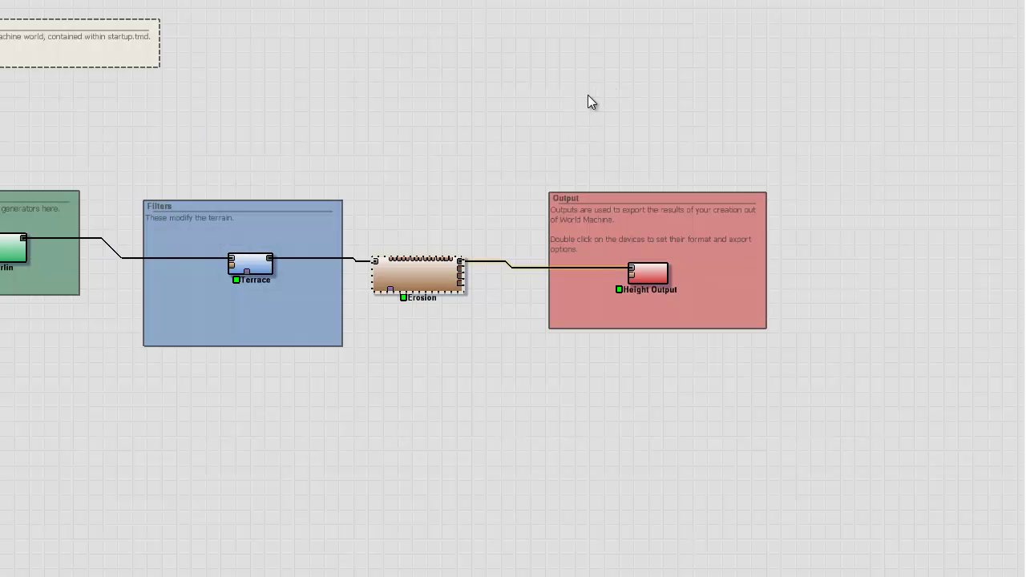
# Write the Height Output to disk as RAW16 height.r16 in the Unity Assets folder.
pyautogui.moveTo(587, 96); pyautogui.dragTo(501, 66, button='right')
pyautogui.click(582, 239)
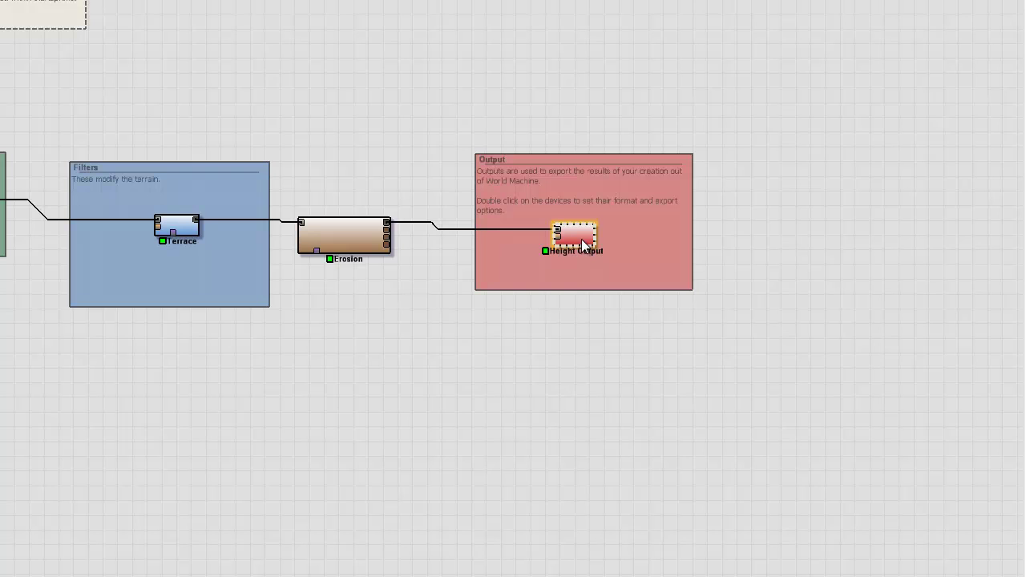
pyautogui.doubleClick(583, 240)
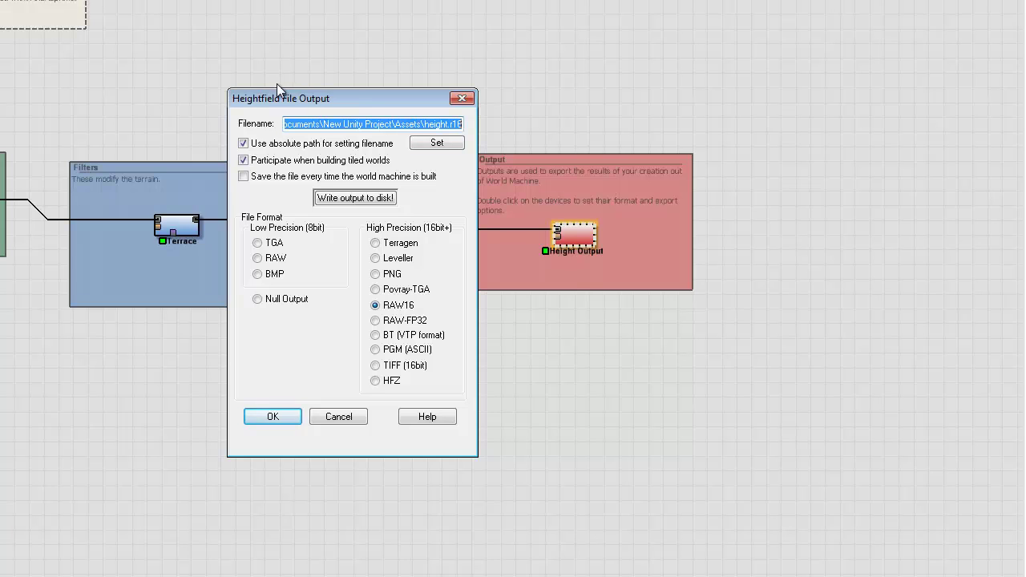
pyautogui.moveTo(351, 97); pyautogui.dragTo(264, 70)
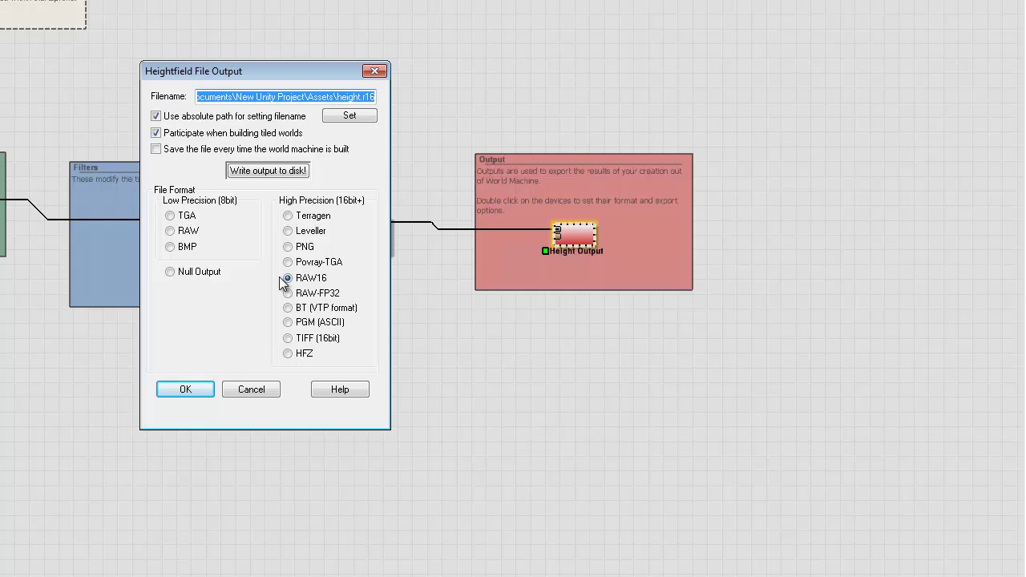
pyautogui.click(285, 175)
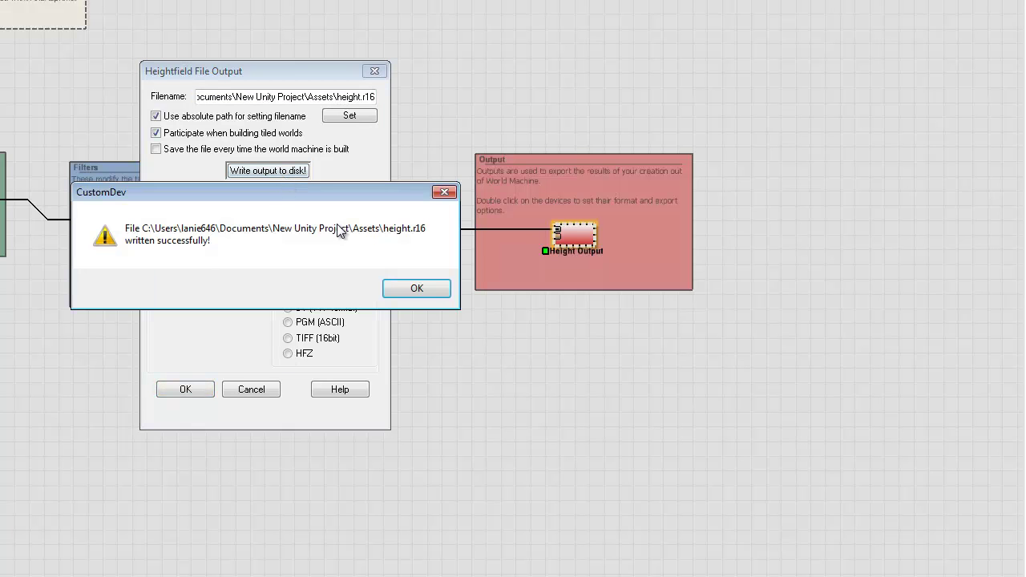
pyautogui.click(431, 293)
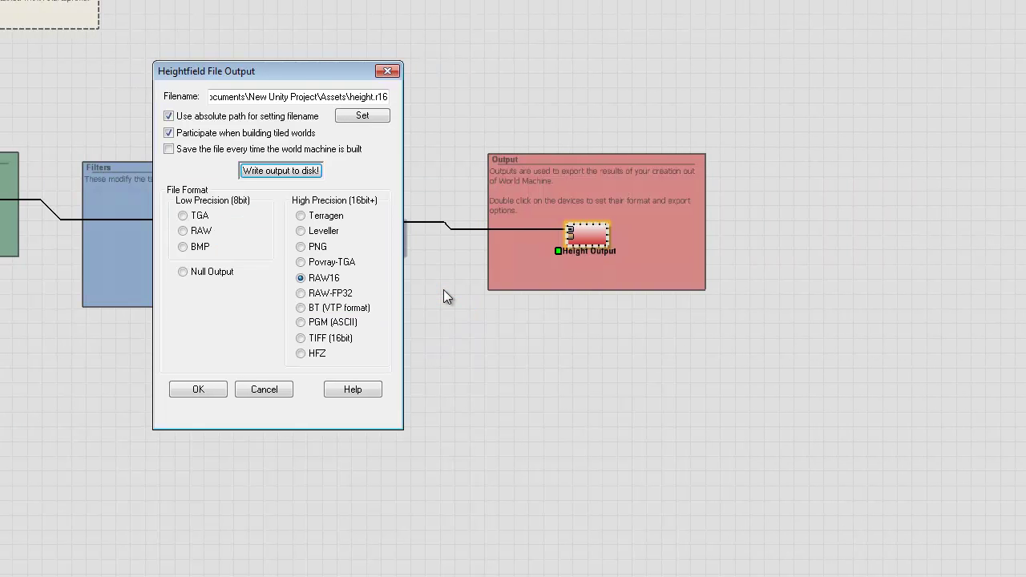
pyautogui.click(211, 394)
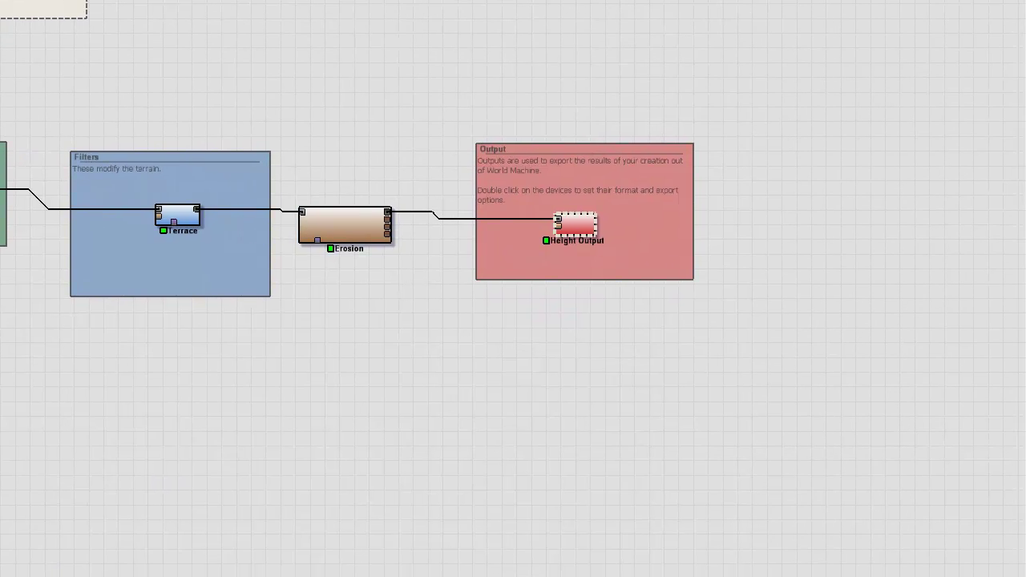
# Change the extension of height.r16 in the Assets folder so it becomes height.raw.
pyautogui.hotkey('alt', 'Tab')
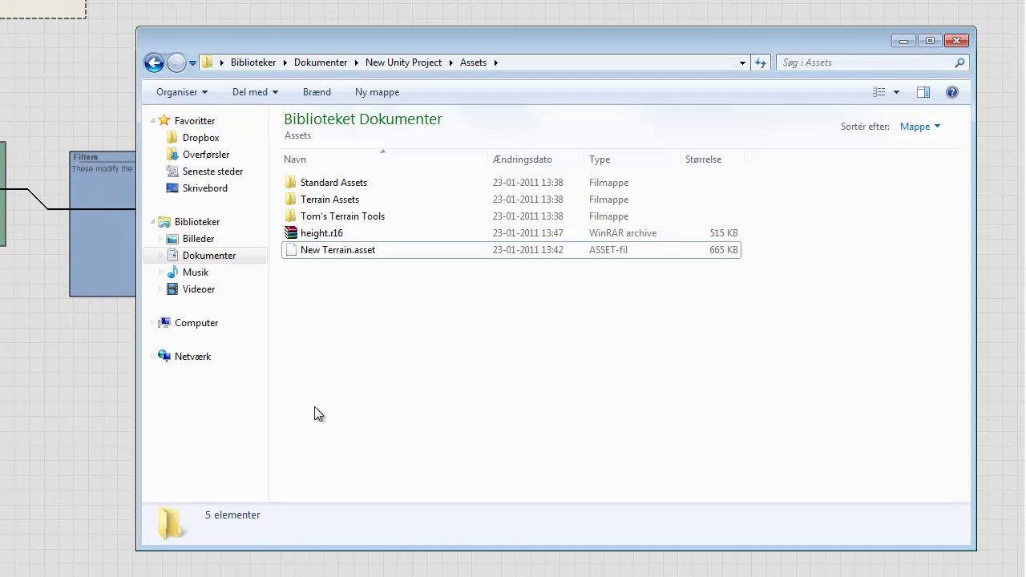
pyautogui.click(337, 234)
pyautogui.press('F2')
pyautogui.press('End')
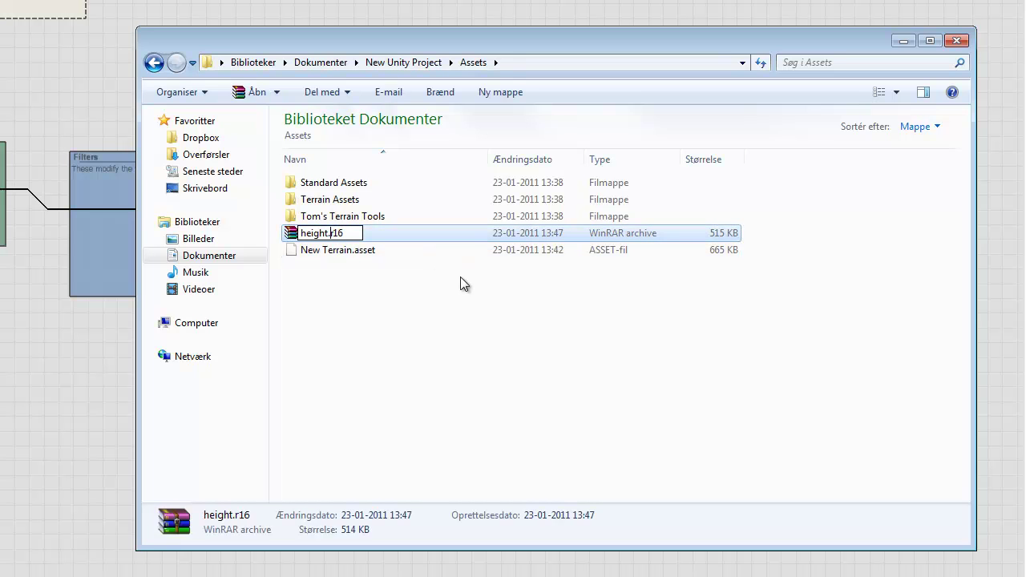
pyautogui.press('BackSpace')
pyautogui.press('BackSpace')
pyautogui.write('aw')
pyautogui.press('Return')
pyautogui.press('Return')
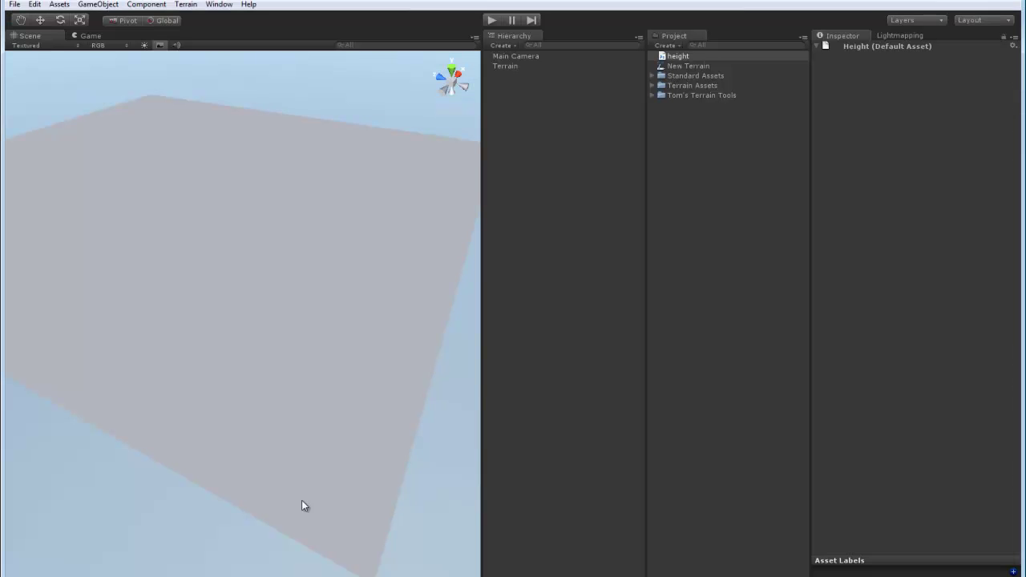
# Select the Terrain object in the Unity scene.
pyautogui.scroll(-5, 376, 370)
pyautogui.click(348, 421)
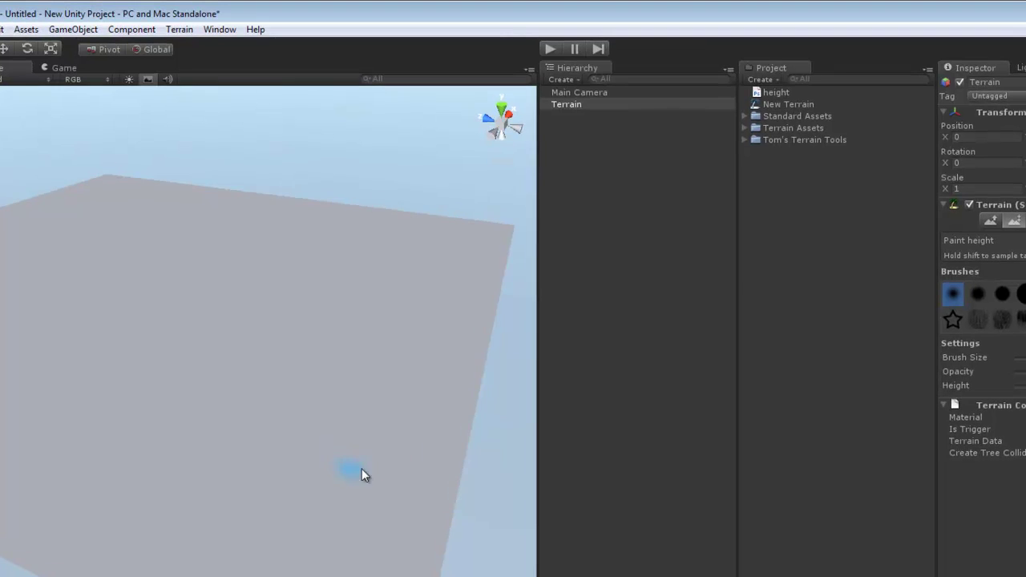
pyautogui.keyDown('alt'); pyautogui.moveTo(392, 463); pyautogui.dragTo(350, 470); pyautogui.keyUp('alt')
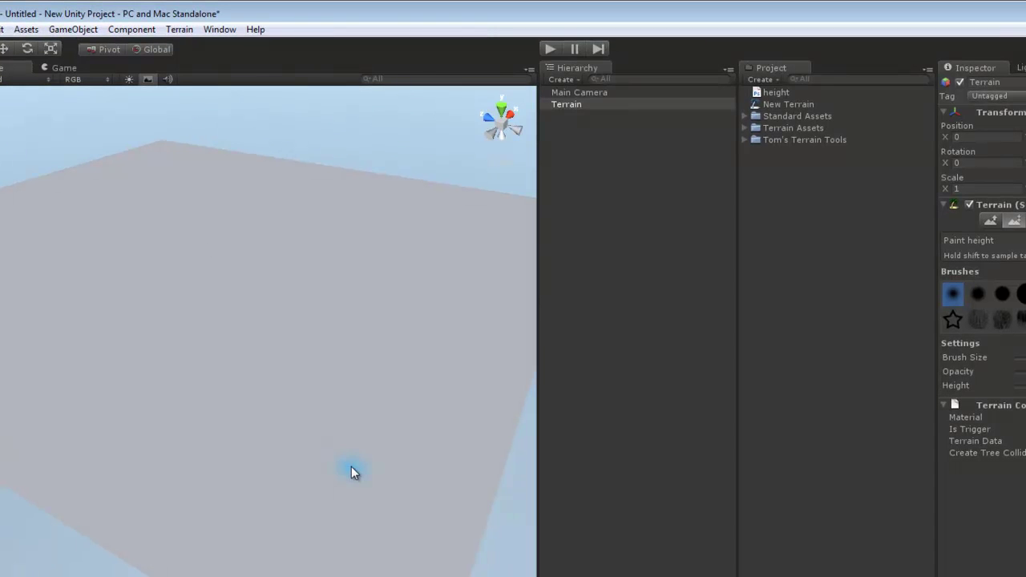
# Import height.raw as the terrain's raw heightmap with Windows byte order.
pyautogui.click(178, 29)
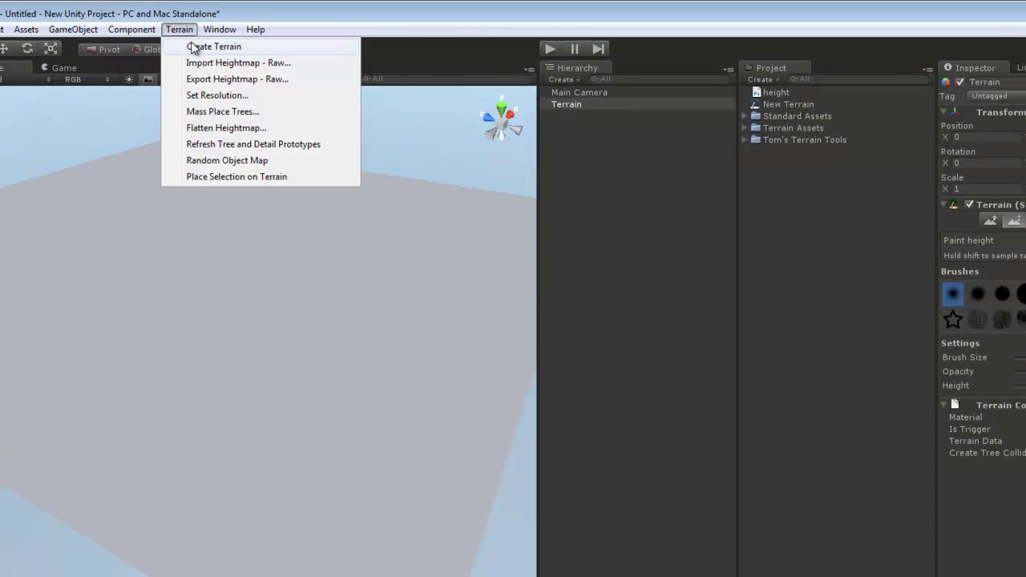
pyautogui.click(255, 30)
pyautogui.click(179, 29)
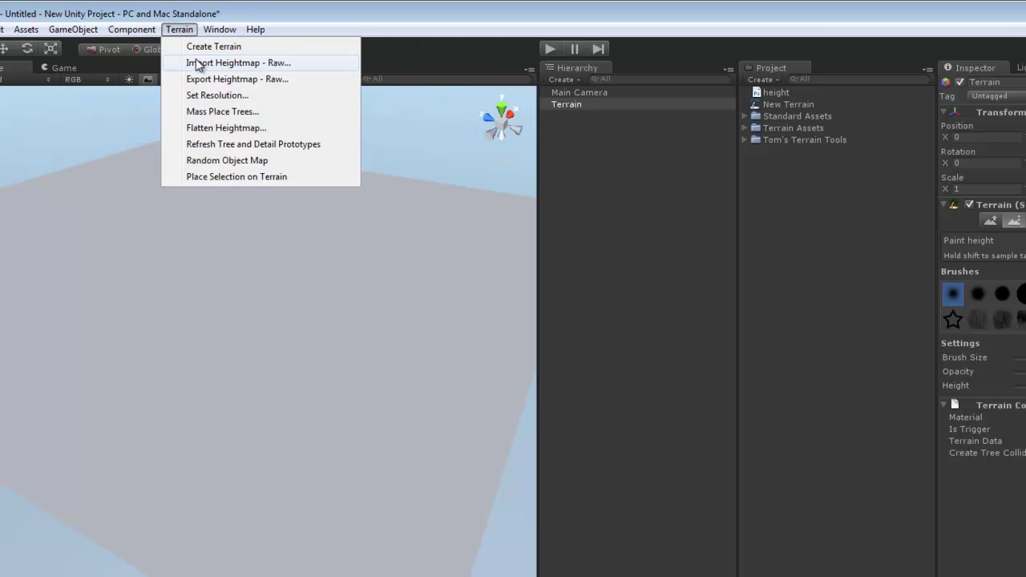
pyautogui.click(196, 64)
pyautogui.doubleClick(432, 290)
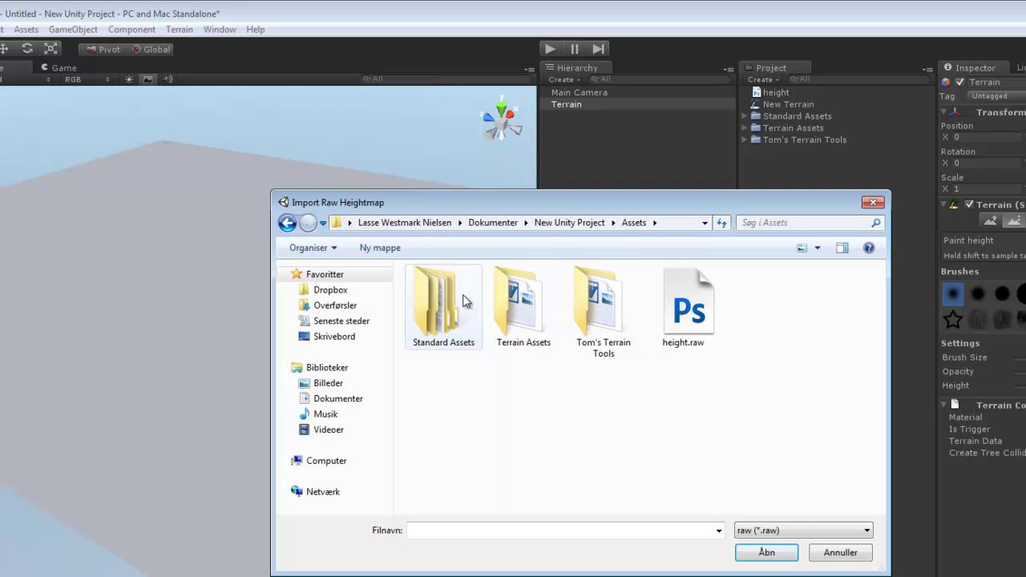
pyautogui.click(686, 313)
pyautogui.click(766, 552)
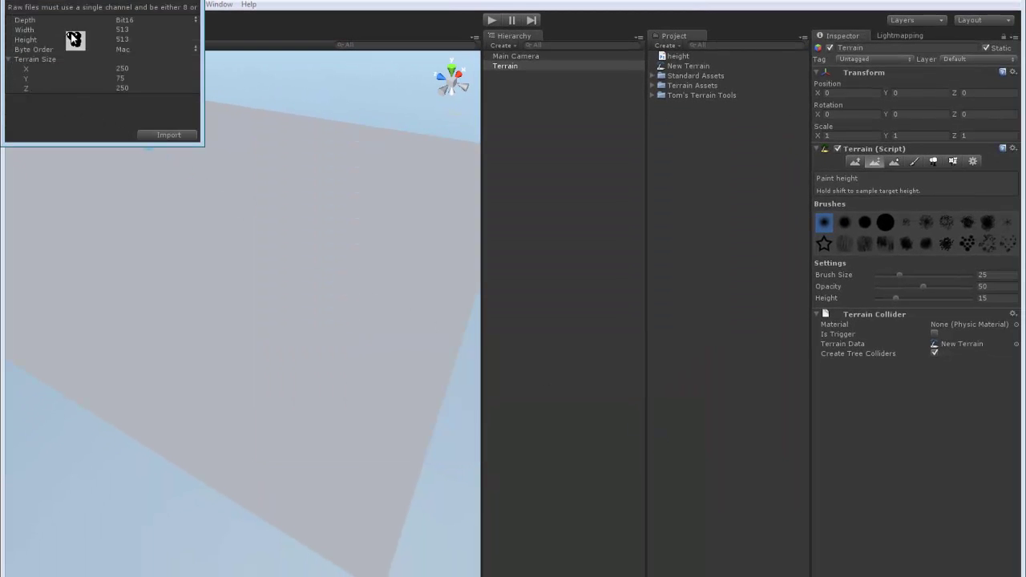
pyautogui.click(143, 53)
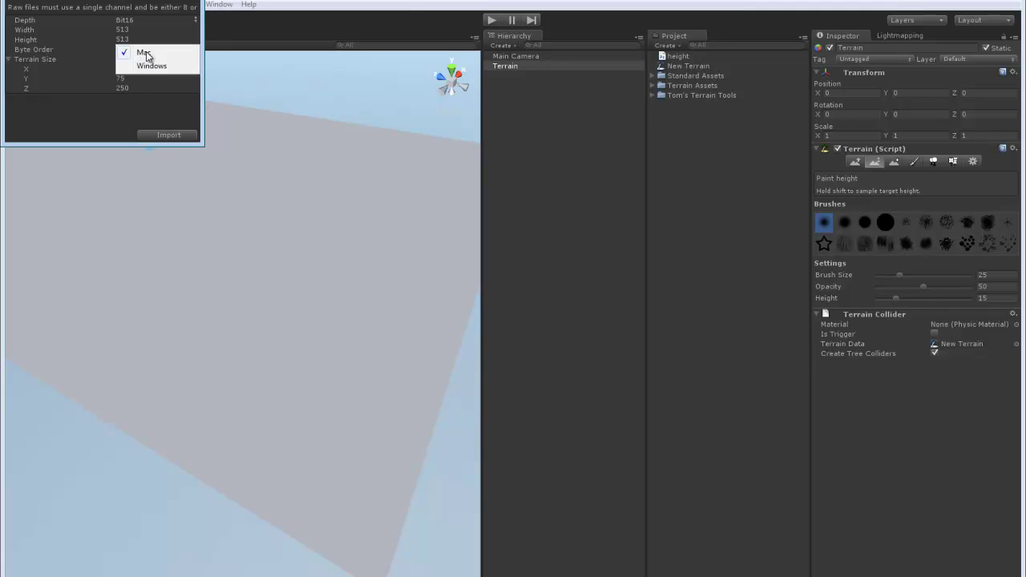
pyautogui.click(152, 64)
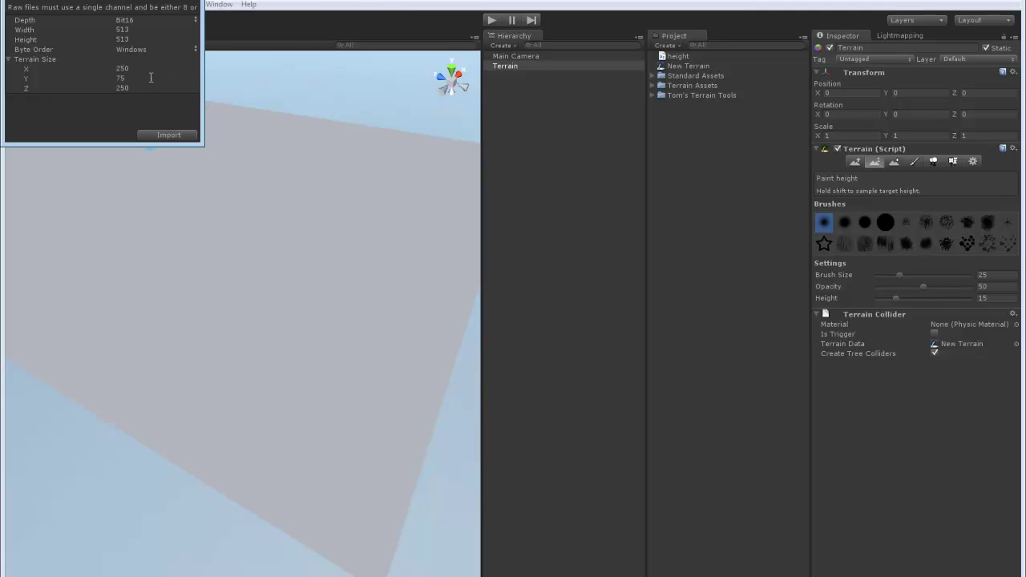
pyautogui.click(168, 137)
# Tilt the Scene view to see the imported mountain terrain side-on.
pyautogui.moveTo(271, 226)
pyautogui.mouseDown(button='right')
pyautogui.moveTo(318, 208)
pyautogui.moveTo(273, 176)
pyautogui.moveTo(277, 246)
pyautogui.moveTo(152, 273)
pyautogui.moveTo(171, 251)
pyautogui.moveTo(332, 211)
pyautogui.moveTo(274, 195)
pyautogui.moveTo(359, 197)
pyautogui.moveTo(291, 192)
pyautogui.moveTo(226, 149)
pyautogui.moveTo(330, 263)
pyautogui.moveTo(165, 293)
pyautogui.moveTo(129, 317)
pyautogui.moveTo(158, 324)
pyautogui.moveTo(99, 317)
pyautogui.moveTo(171, 321)
pyautogui.mouseUp(button='right')
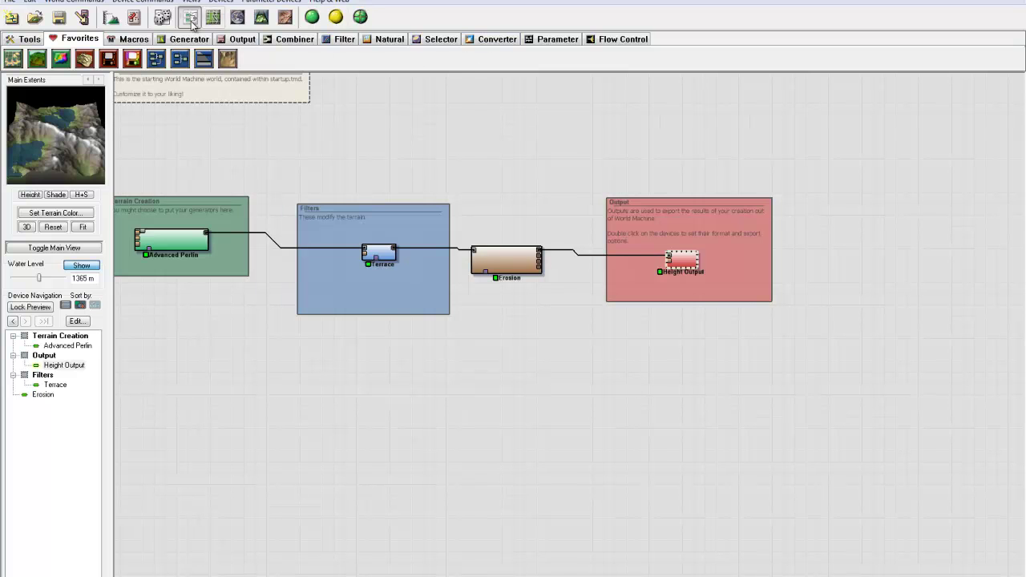
# Place a Bitmap Output device beneath the Height Output and check Erosion's flow map output.
pyautogui.click(245, 40)
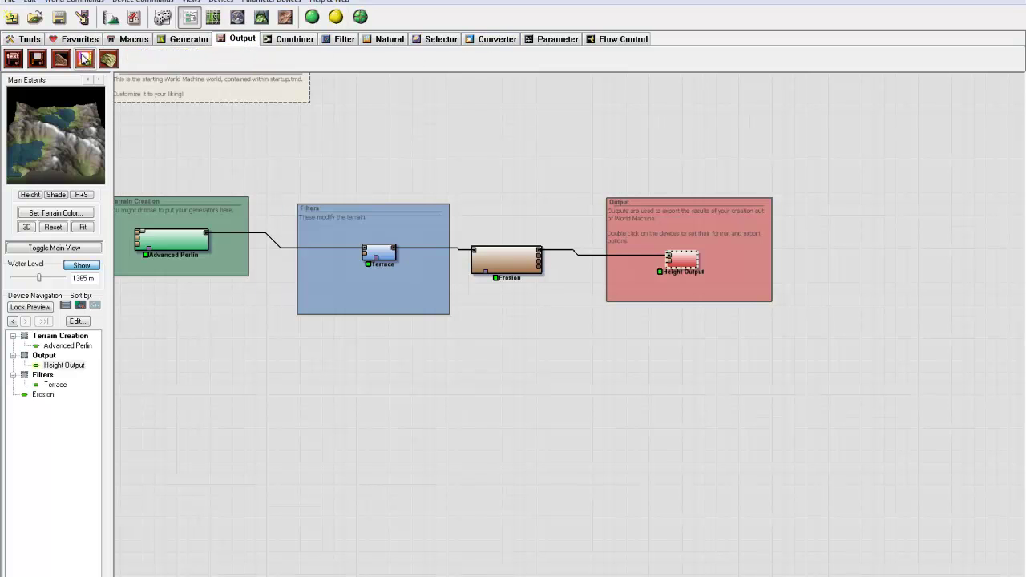
pyautogui.click(84, 58)
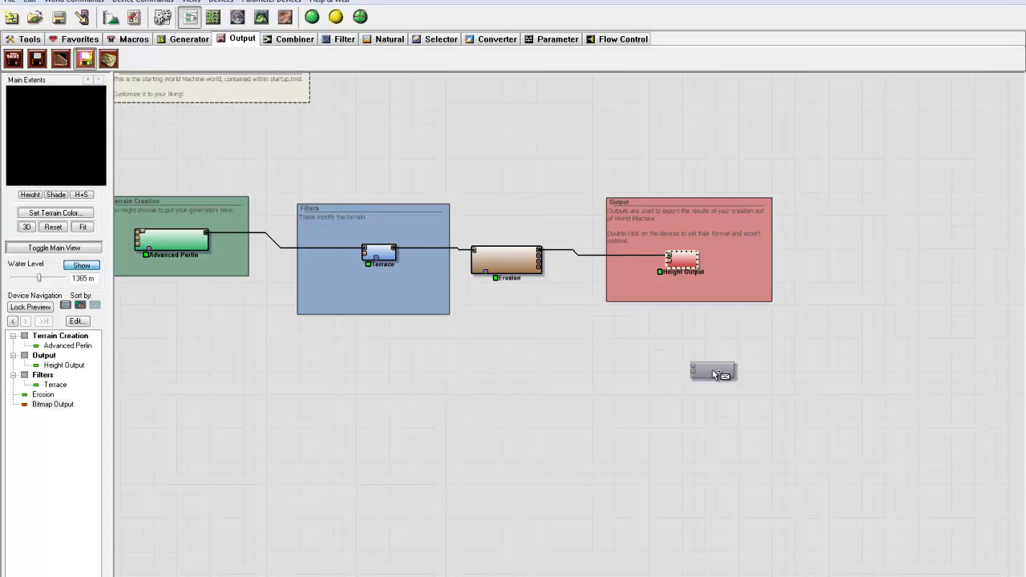
pyautogui.click(710, 375)
pyautogui.click(694, 380)
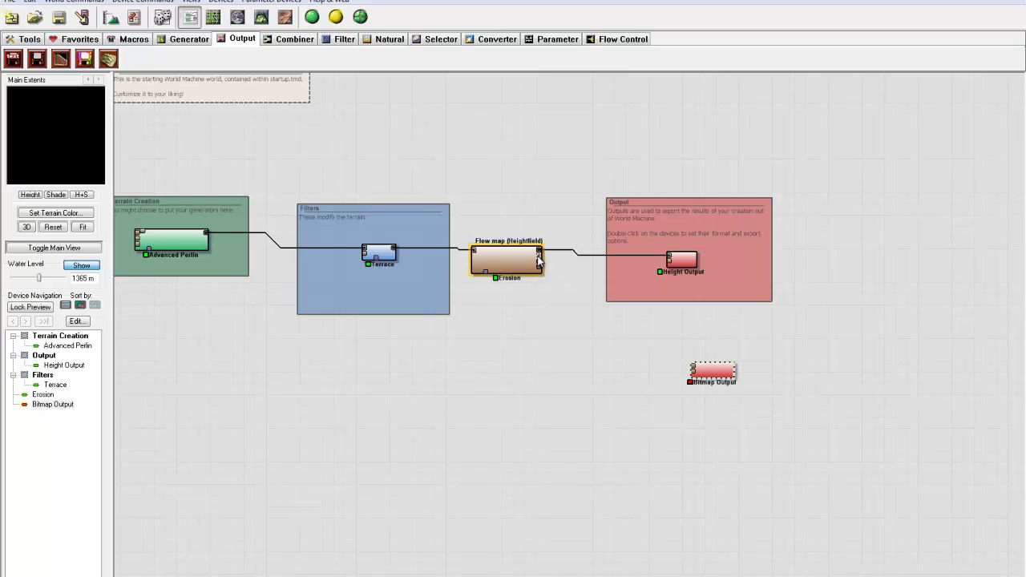
pyautogui.moveTo(538, 258); pyautogui.dragTo(574, 331)
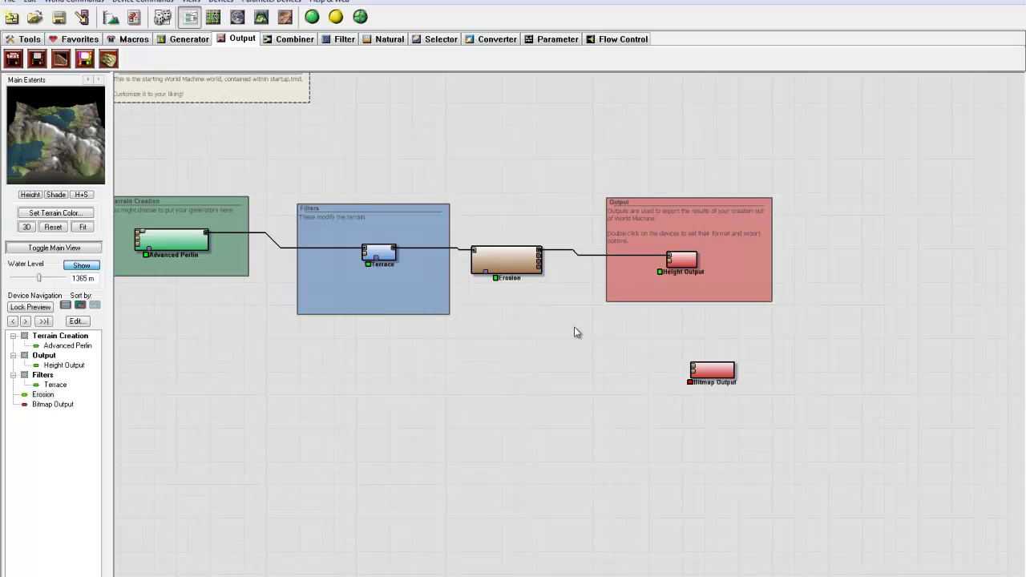
pyautogui.click(540, 256)
pyautogui.click(335, 113)
# Place a Channel Combiner and wire its output into the Bitmap Output.
pyautogui.click(491, 40)
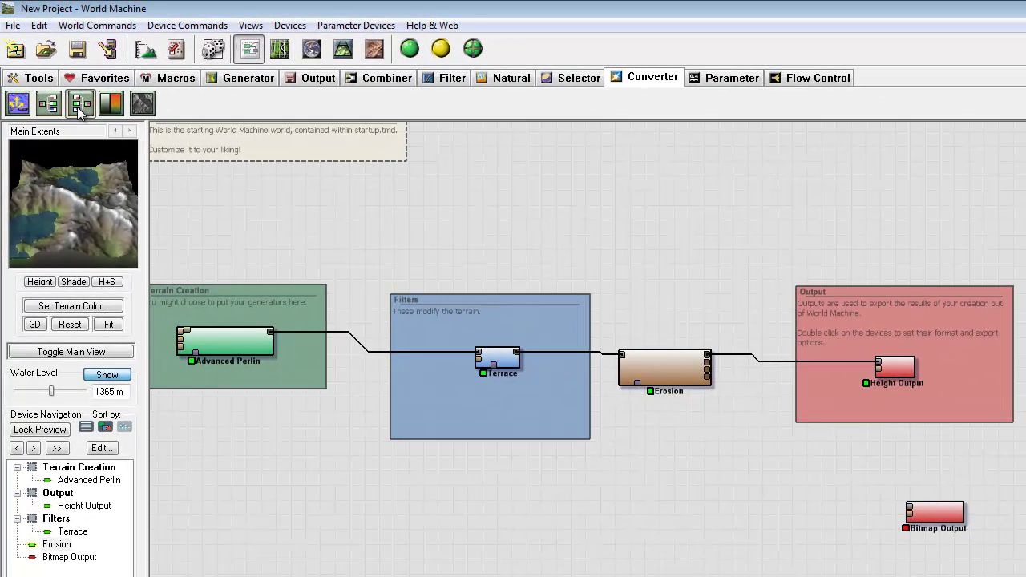
pyautogui.moveTo(61, 58); pyautogui.dragTo(516, 332)
pyautogui.click(808, 495)
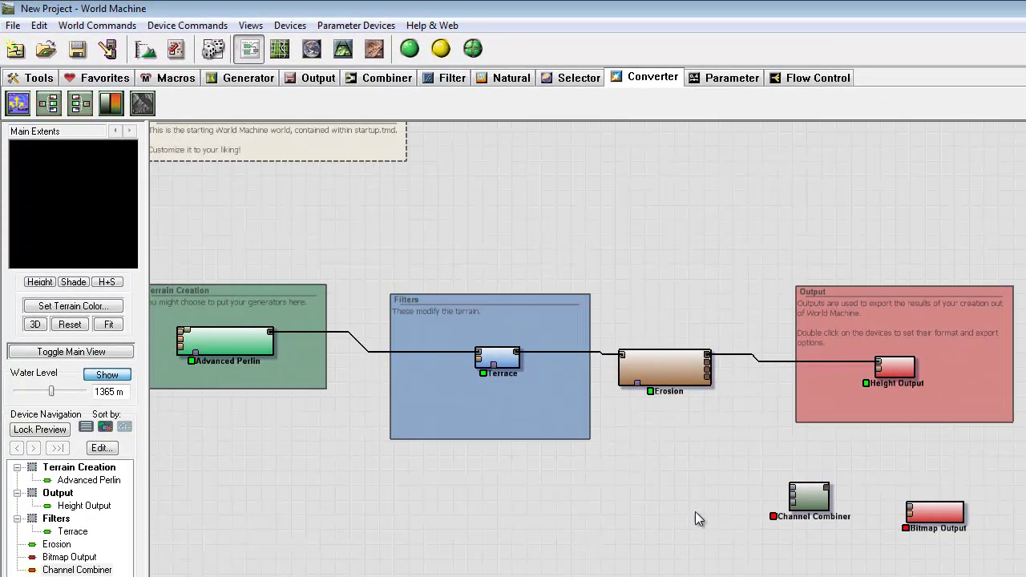
pyautogui.click(799, 497)
pyautogui.moveTo(828, 488); pyautogui.dragTo(907, 521)
# Wire Erosion's output into the Channel Combiner's Red input.
pyautogui.press('F4')
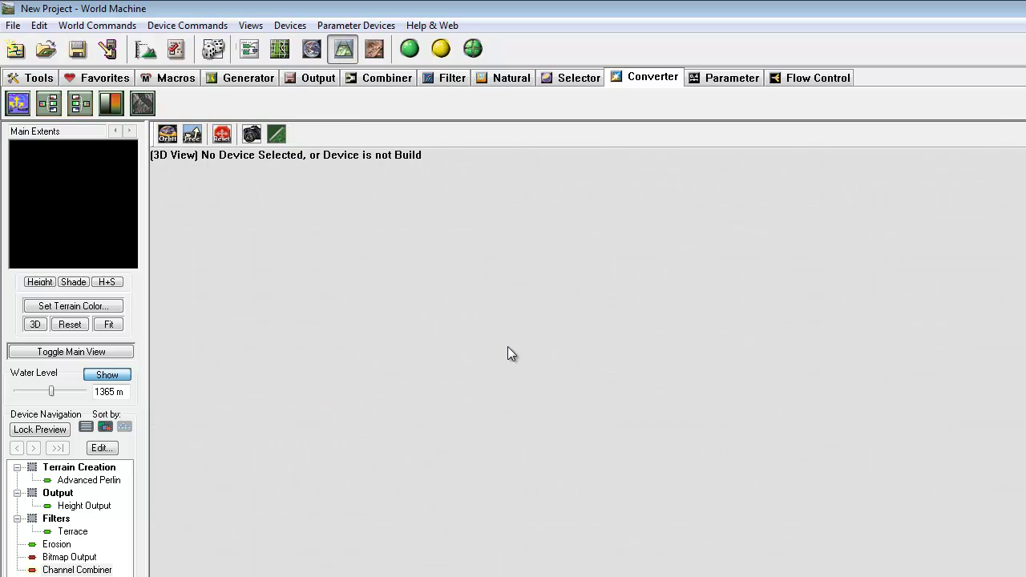
pyautogui.press('F2')
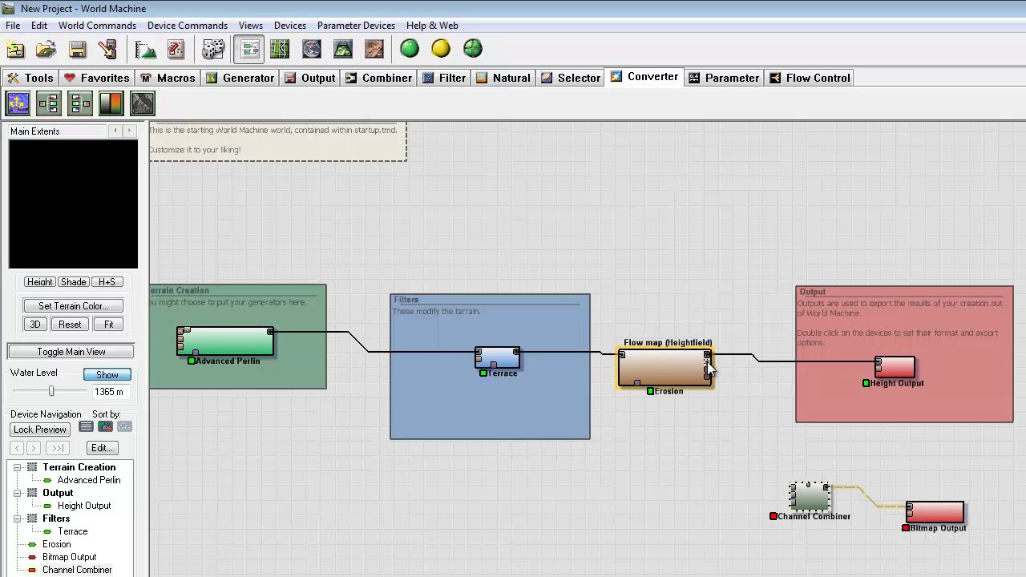
pyautogui.moveTo(709, 367); pyautogui.dragTo(794, 493)
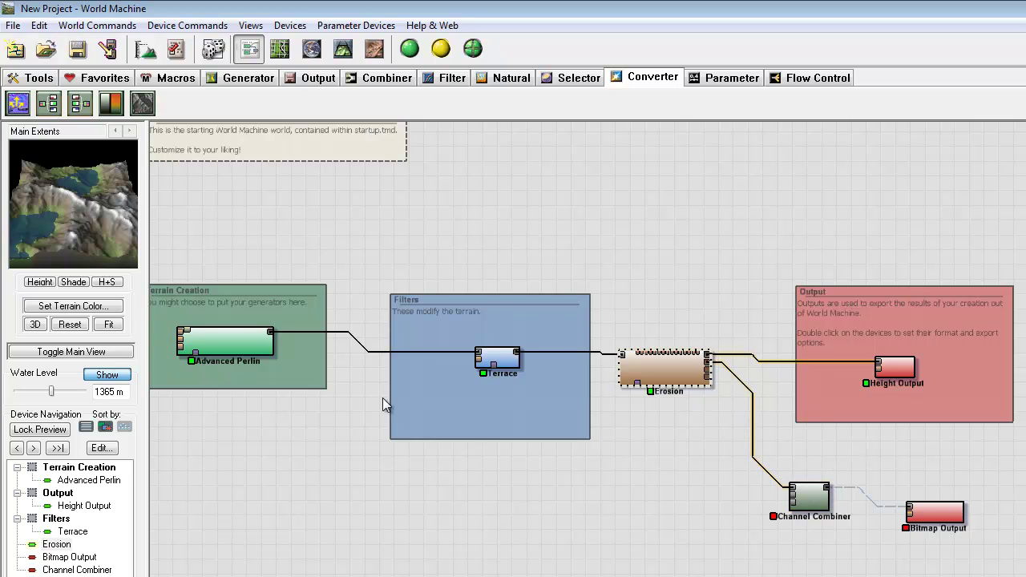
pyautogui.click(586, 81)
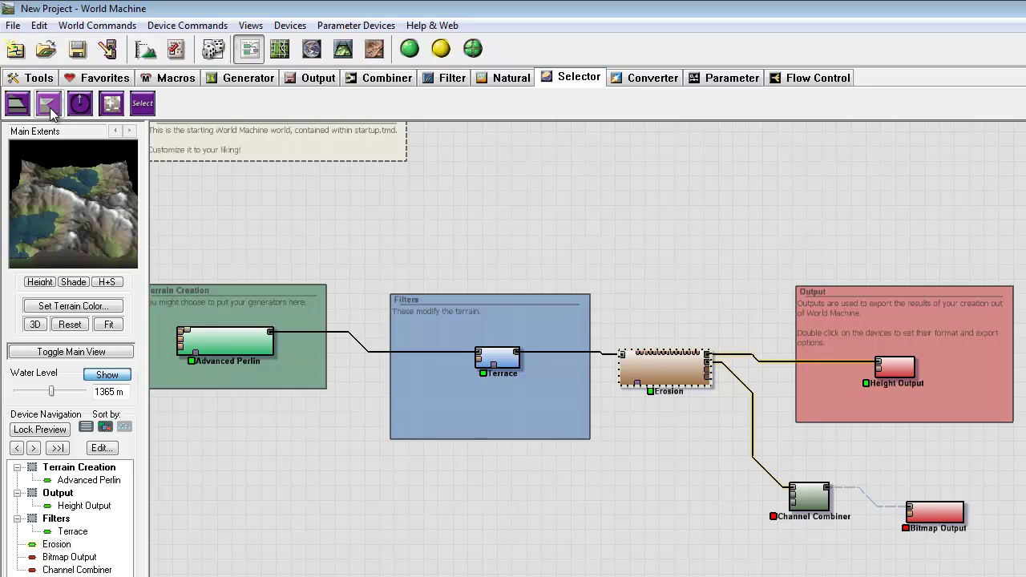
# Place a Select Slope with range 0.635–1.000 and connect Erosion into it.
pyautogui.click(49, 110)
pyautogui.click(720, 504)
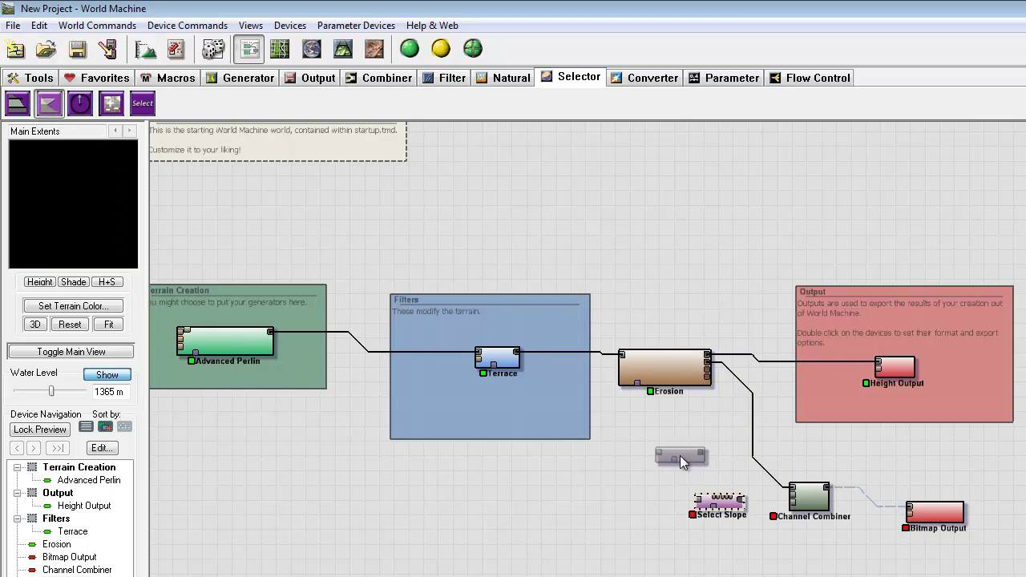
pyautogui.doubleClick(721, 502)
pyautogui.moveTo(609, 394); pyautogui.dragTo(601, 309)
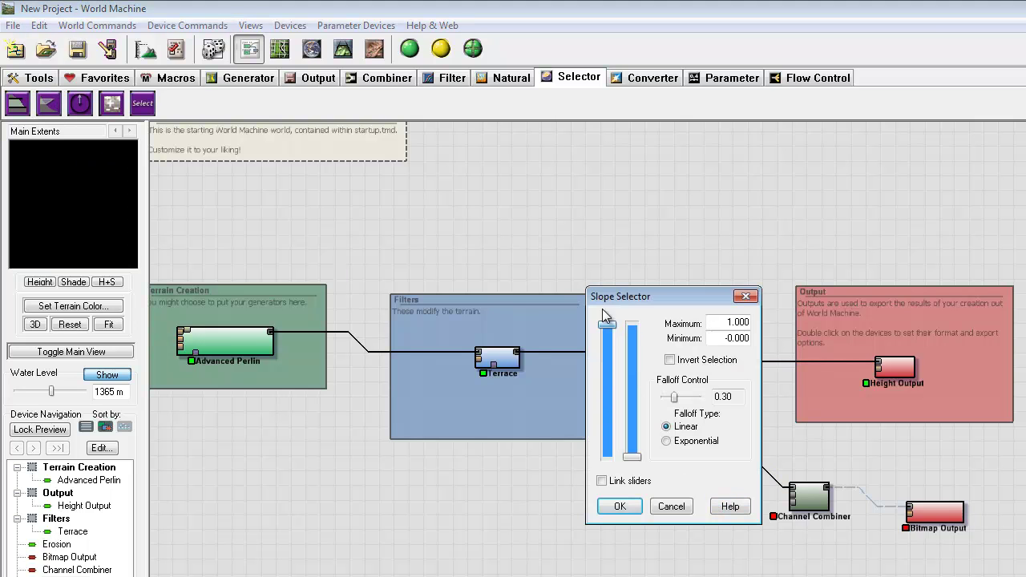
pyautogui.moveTo(632, 457); pyautogui.dragTo(628, 382)
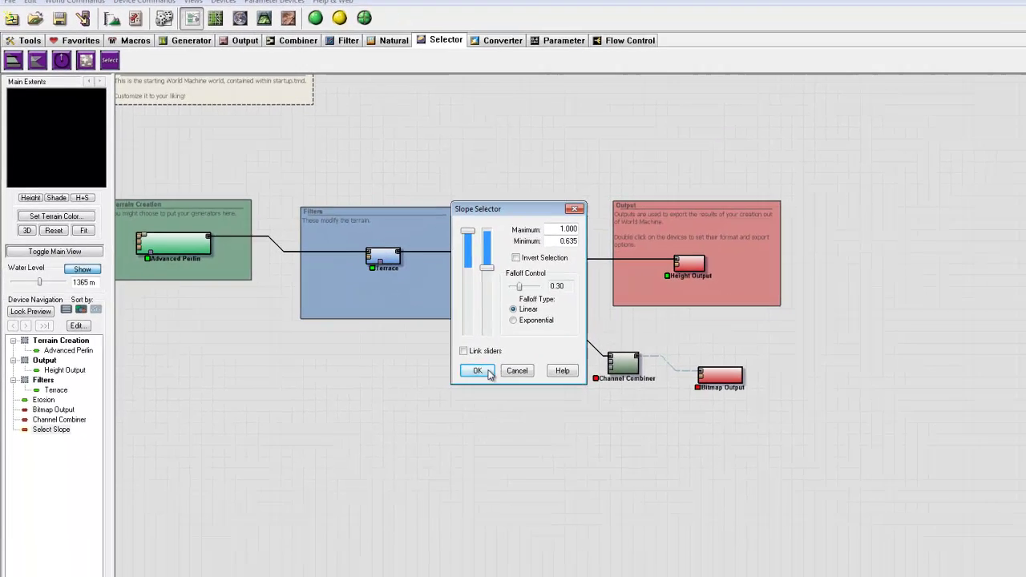
pyautogui.click(588, 474)
pyautogui.click(674, 337)
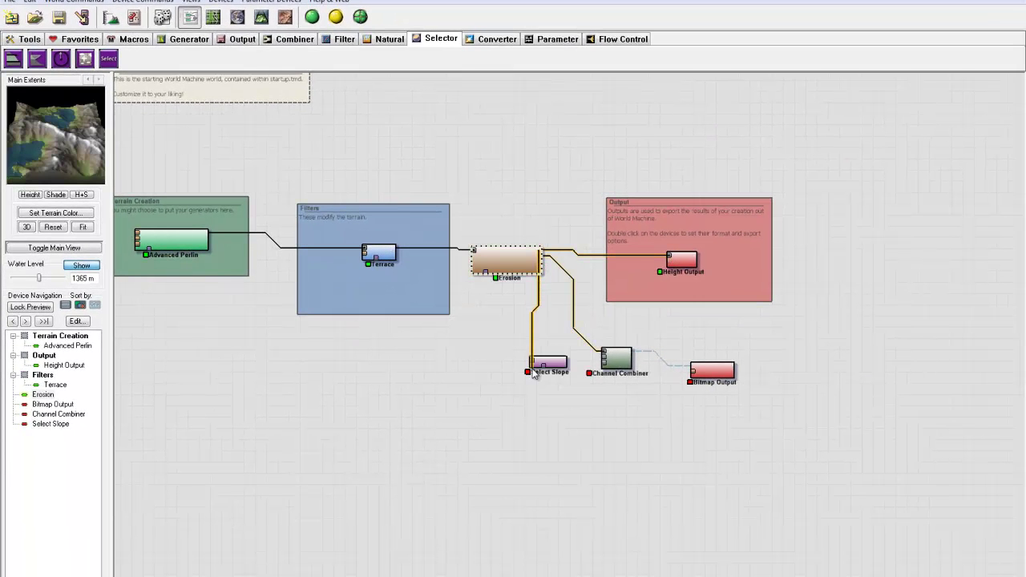
pyautogui.click(553, 366)
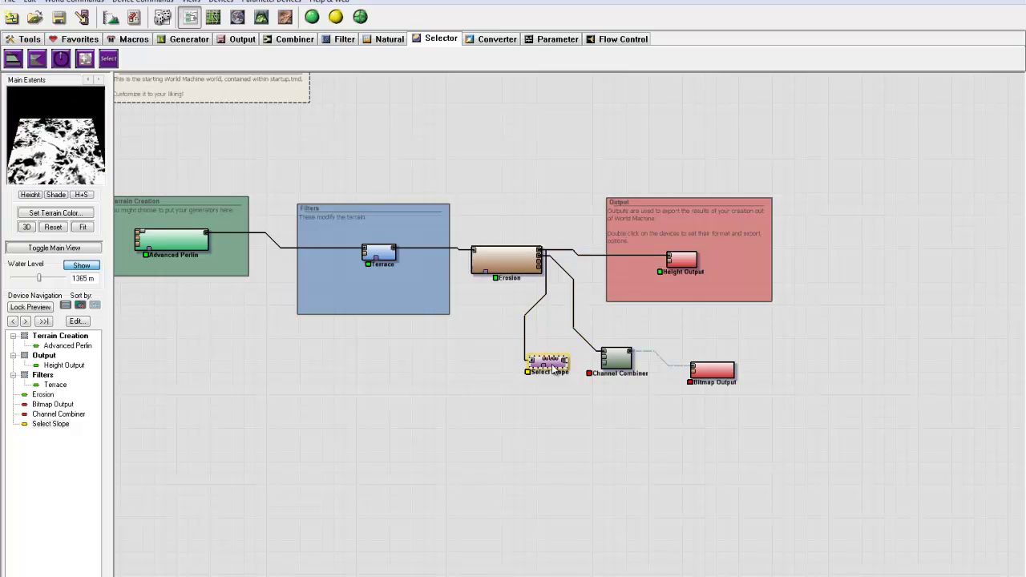
# Raise its minimum to 0.688, feed it into Green, and place a second Select Slope.
pyautogui.doubleClick(555, 367)
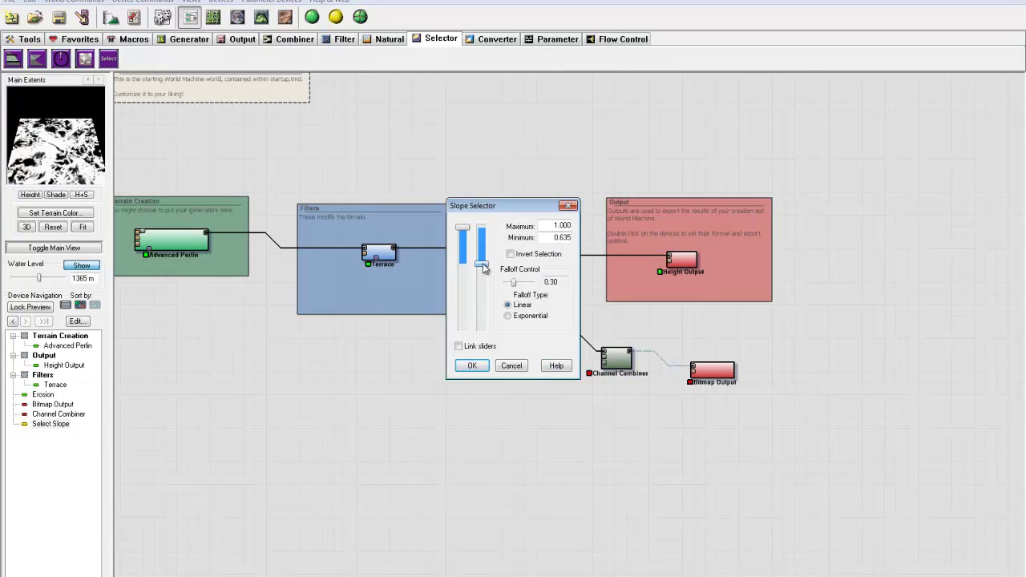
pyautogui.moveTo(484, 269)
pyautogui.mouseDown()
pyautogui.moveTo(483, 257)
pyautogui.moveTo(509, 286)
pyautogui.moveTo(482, 261)
pyautogui.moveTo(495, 266)
pyautogui.mouseUp()
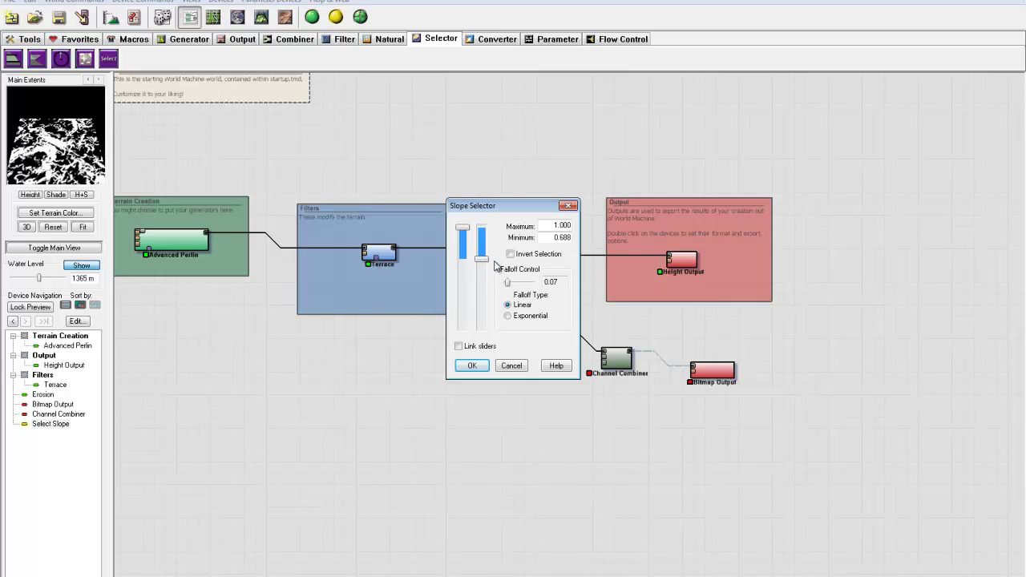
pyautogui.click(481, 366)
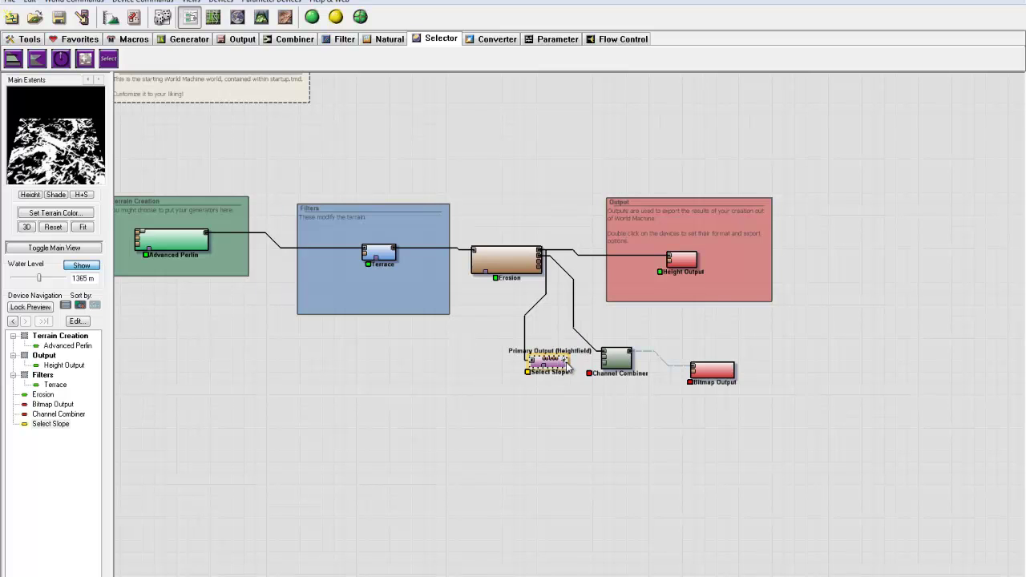
pyautogui.moveTo(569, 366)
pyautogui.mouseDown()
pyautogui.moveTo(605, 362)
pyautogui.moveTo(562, 366)
pyautogui.moveTo(573, 359)
pyautogui.mouseUp()
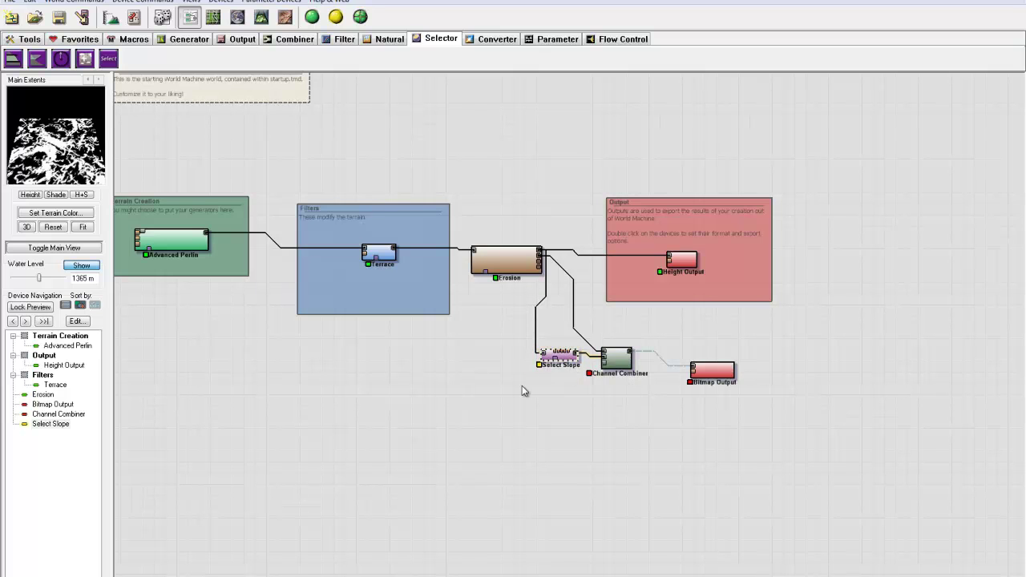
pyautogui.click(521, 389)
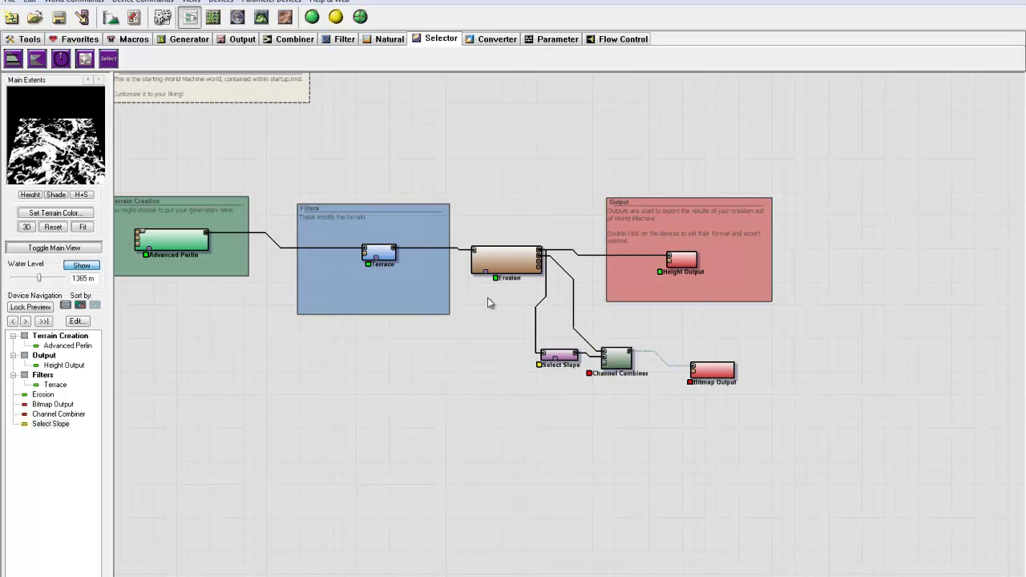
pyautogui.click(36, 59)
pyautogui.click(549, 399)
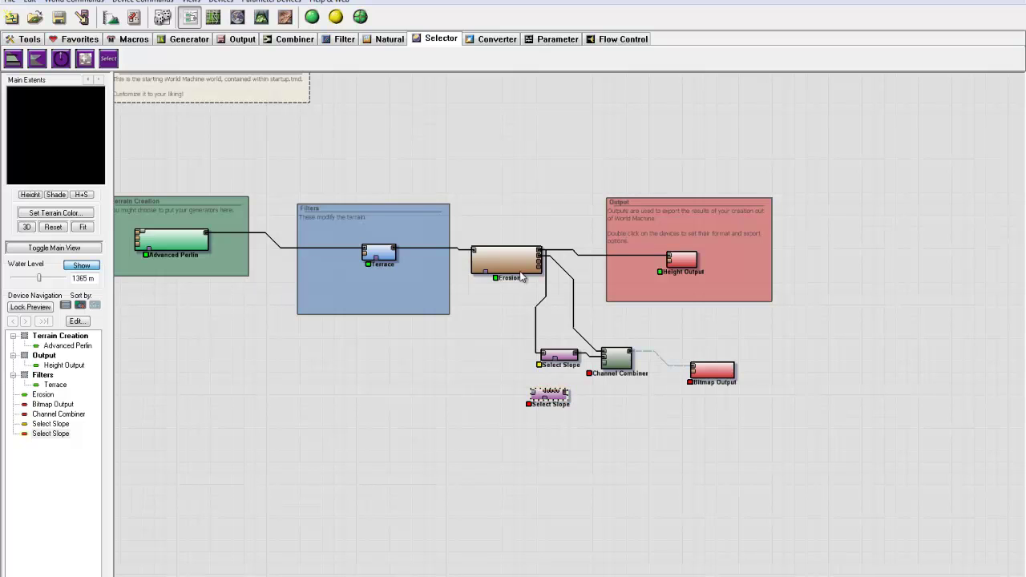
# Connect Erosion into the second Select Slope and lower its maximum slope.
pyautogui.moveTo(540, 251); pyautogui.dragTo(544, 398)
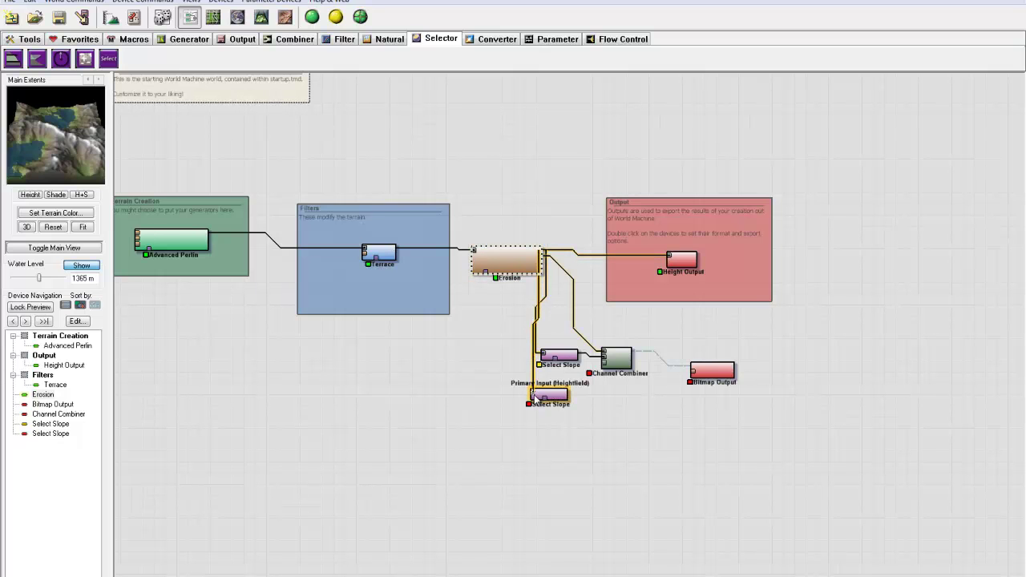
pyautogui.doubleClick(549, 396)
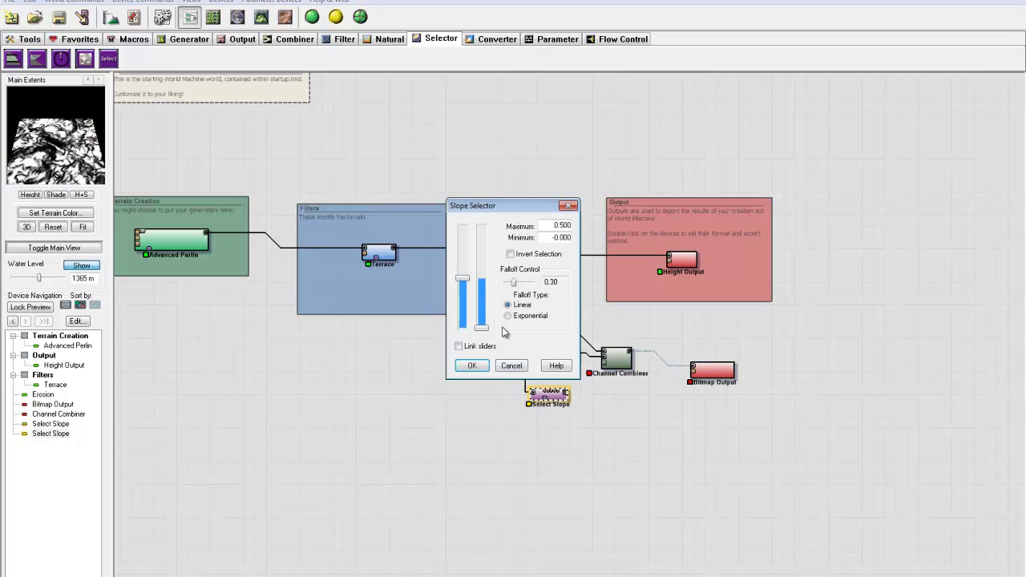
pyautogui.moveTo(462, 277); pyautogui.dragTo(463, 261)
pyautogui.click(472, 366)
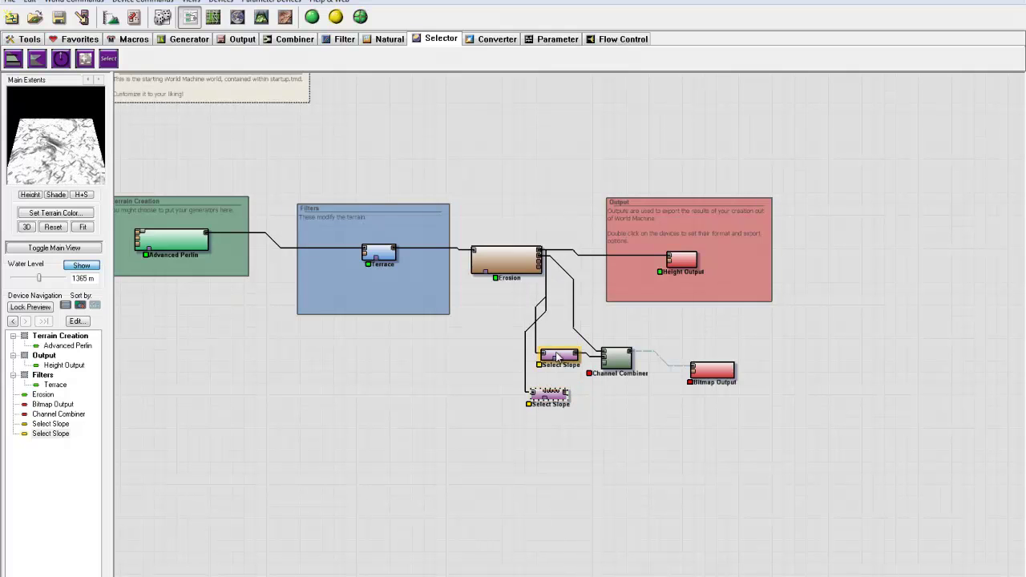
pyautogui.doubleClick(564, 357)
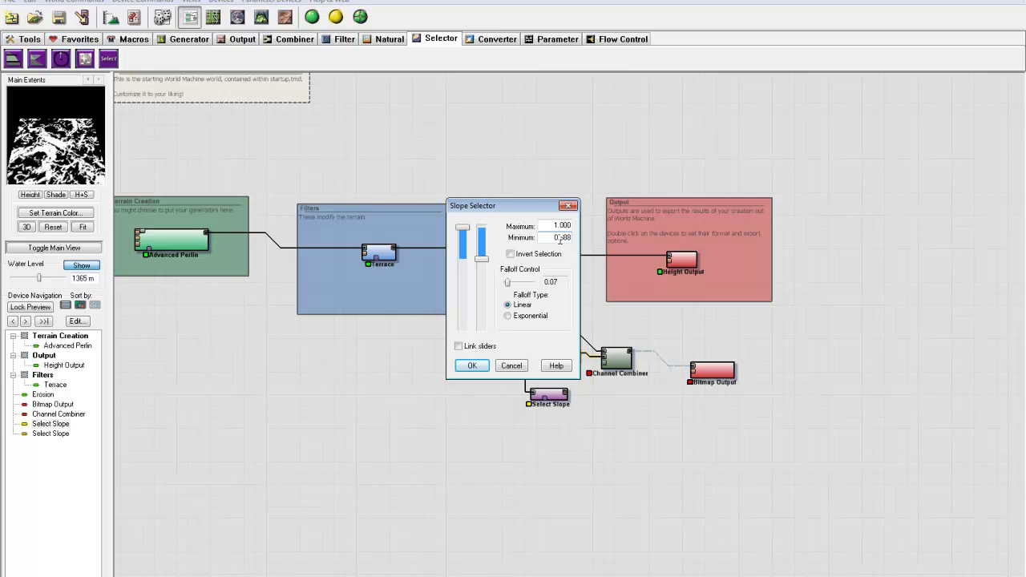
pyautogui.click(472, 365)
# Set the second selector to maximum 0.708 with 0.07 falloff, feeding the Blue channel.
pyautogui.doubleClick(554, 400)
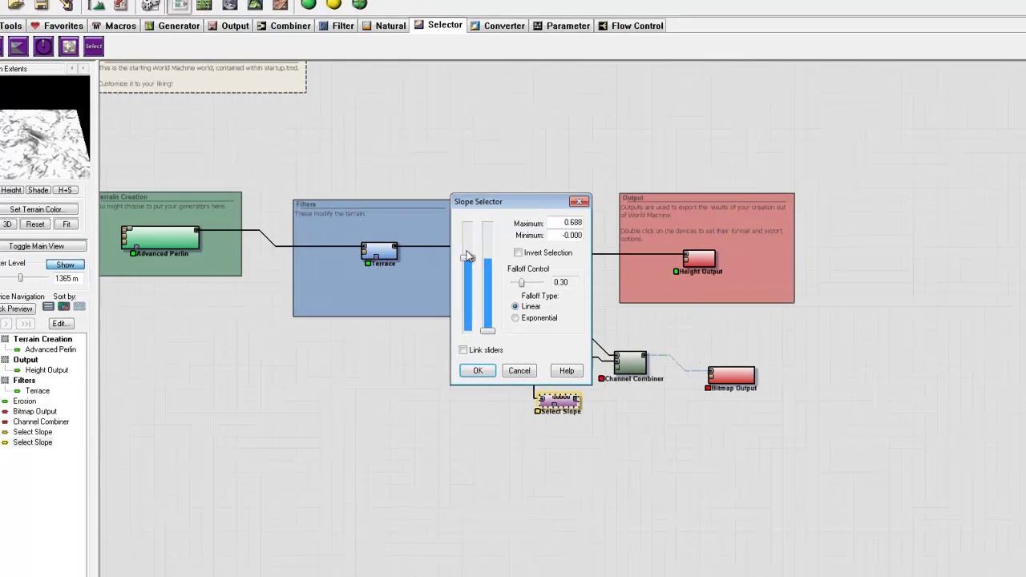
pyautogui.moveTo(463, 257); pyautogui.dragTo(506, 253)
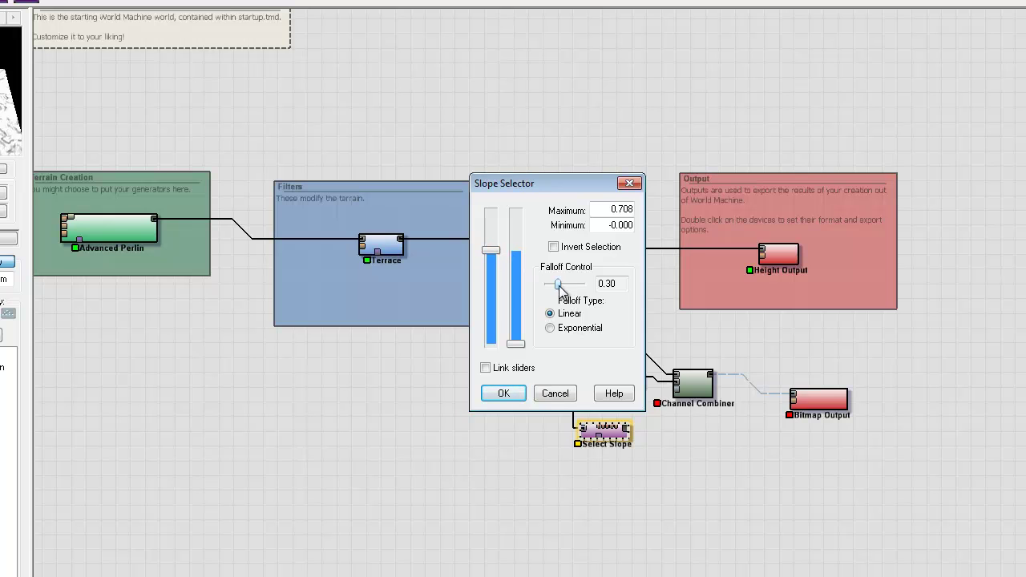
pyautogui.moveTo(558, 285); pyautogui.dragTo(556, 297)
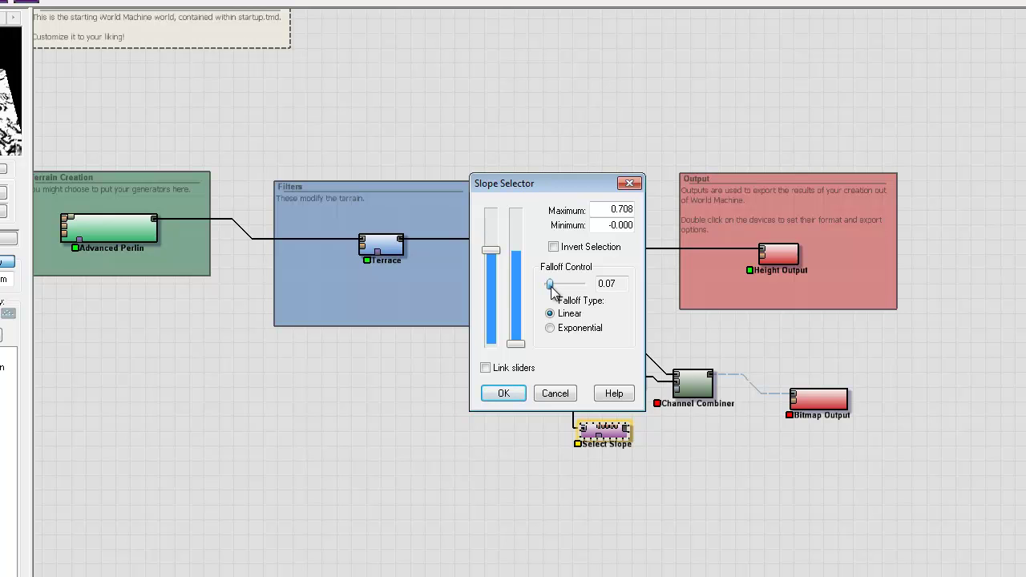
pyautogui.click(502, 392)
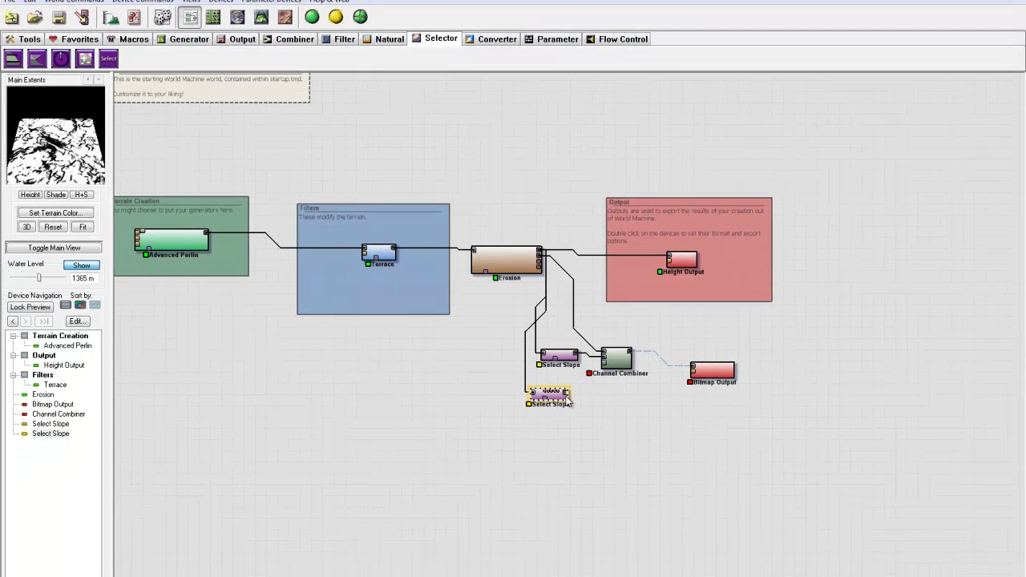
pyautogui.moveTo(568, 393); pyautogui.dragTo(605, 363)
# Rebuild the network and rotate the Advanced Perlin and Erosion terrain in the 3D preview.
pyautogui.click(609, 361)
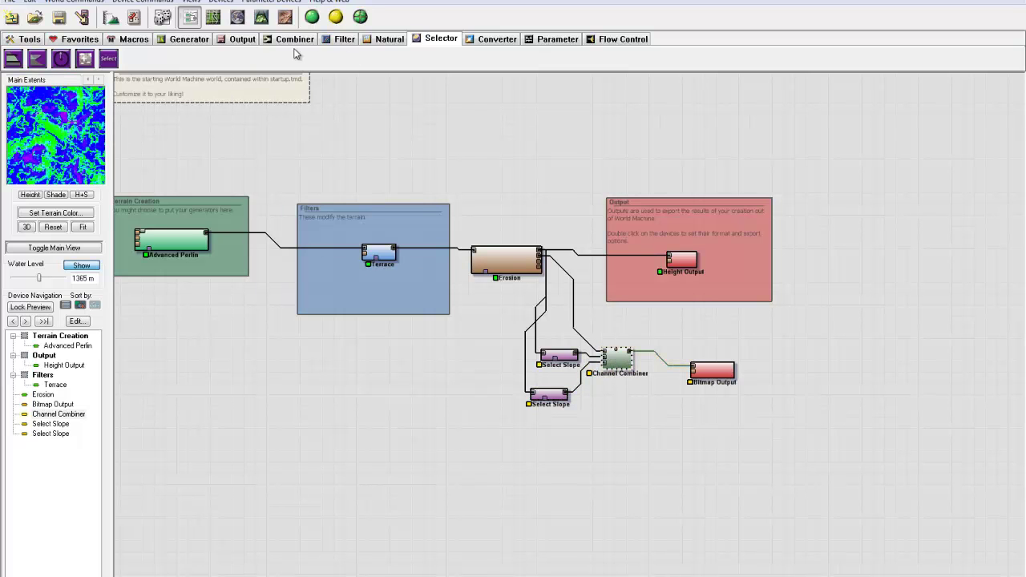
pyautogui.click(311, 17)
pyautogui.press('F3')
pyautogui.click(192, 240)
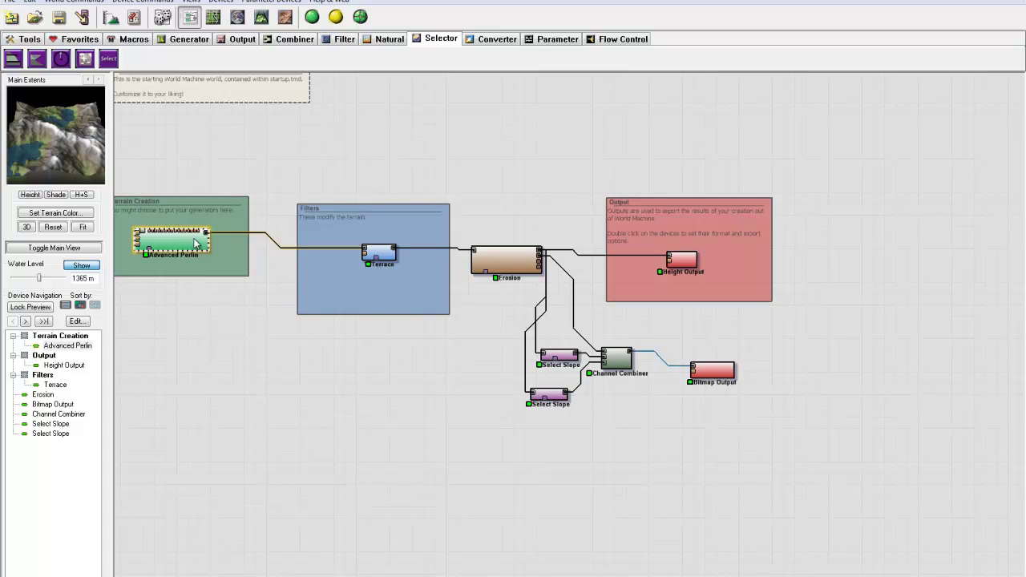
pyautogui.click(491, 258)
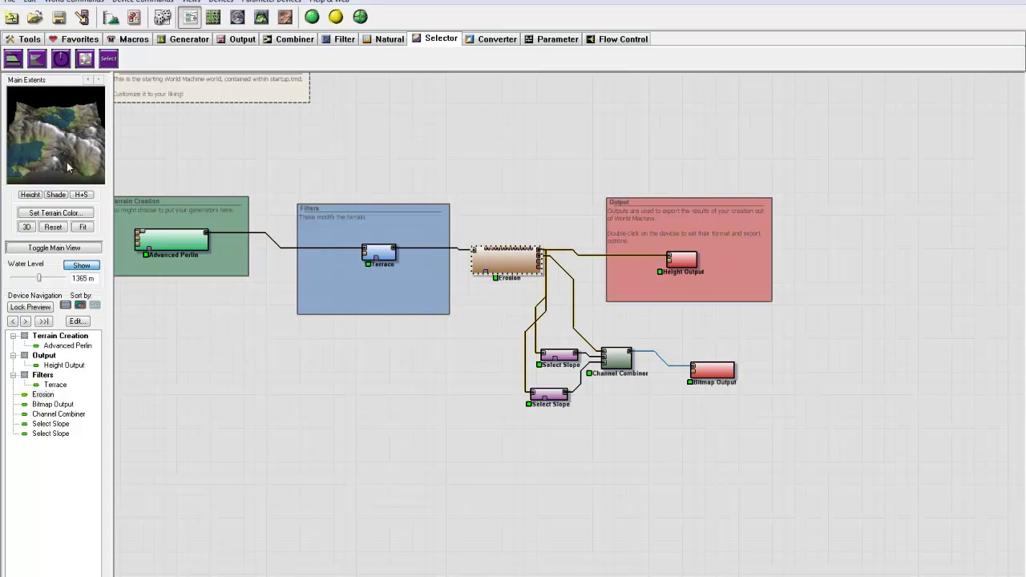
pyautogui.moveTo(69, 167); pyautogui.dragTo(15, 157)
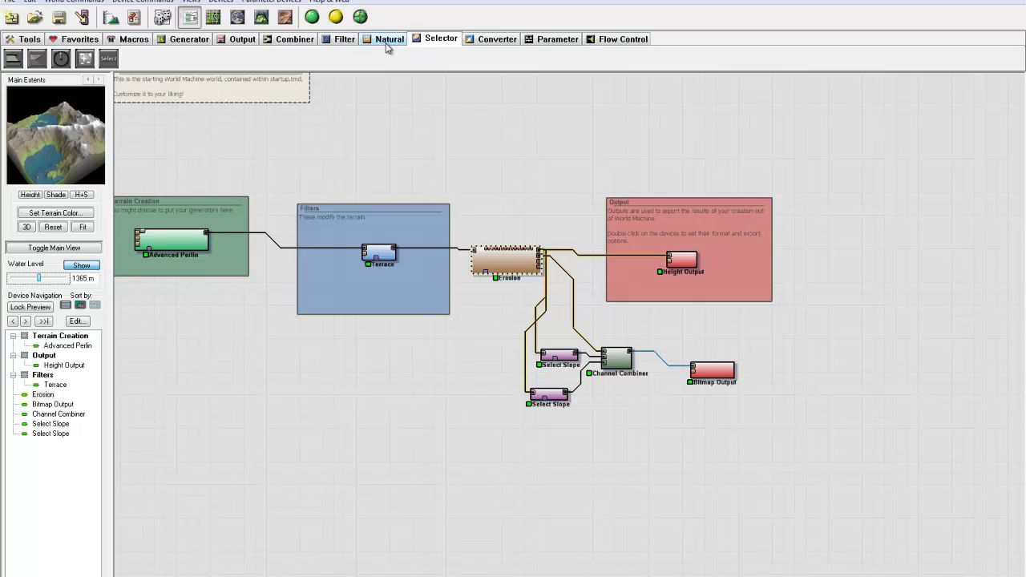
# Add a Select Height device from the Selector tab, fed by the Erosion output.
pyautogui.click(171, 44)
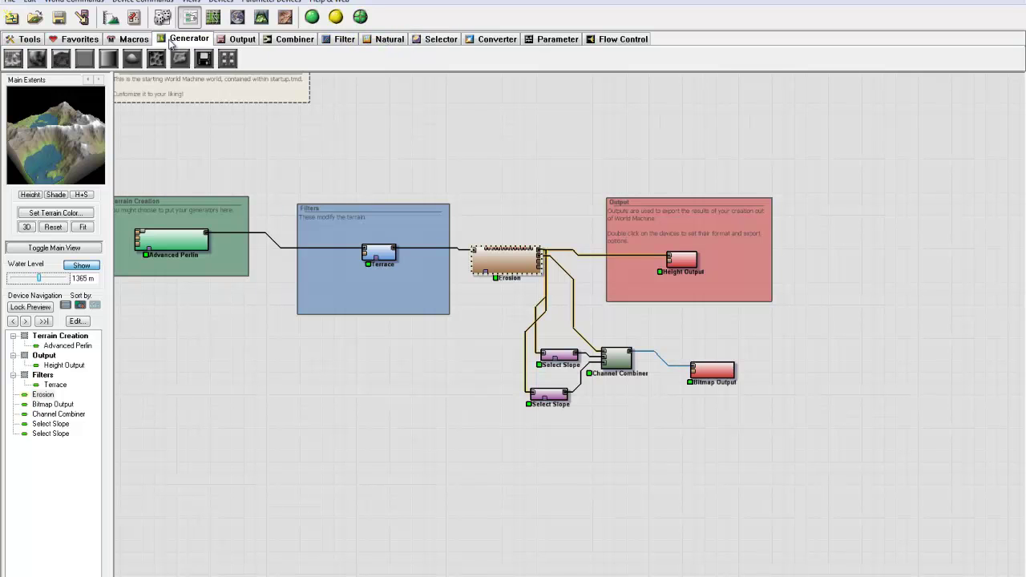
pyautogui.click(441, 44)
pyautogui.click(473, 404)
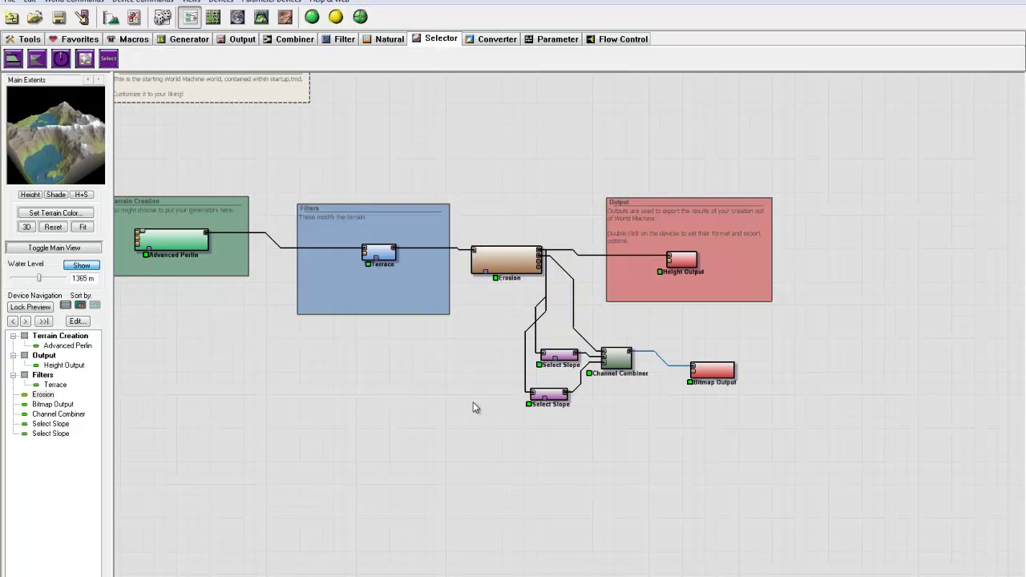
pyautogui.click(13, 59)
pyautogui.click(505, 441)
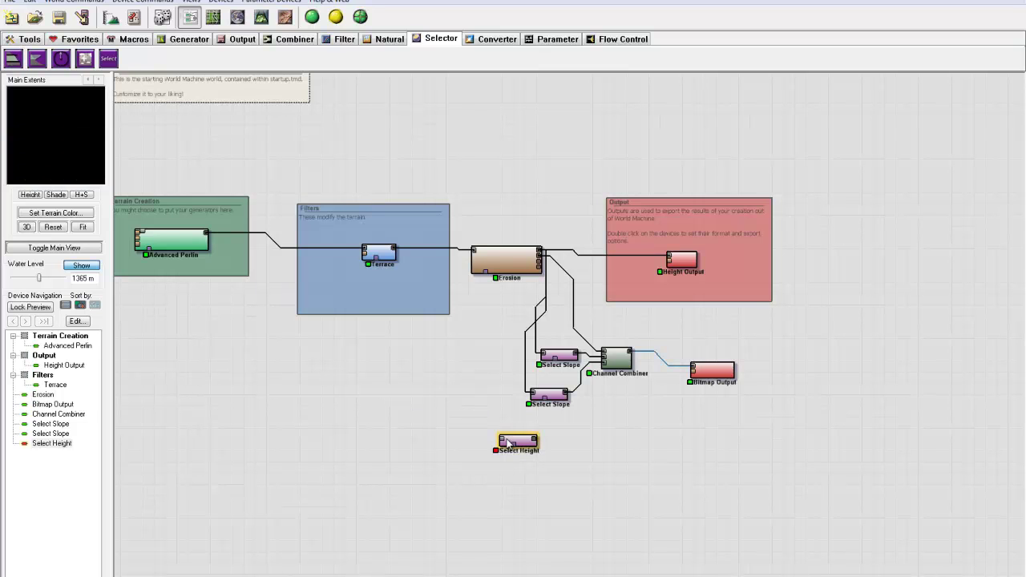
pyautogui.moveTo(503, 441); pyautogui.dragTo(541, 257)
pyautogui.click(529, 446)
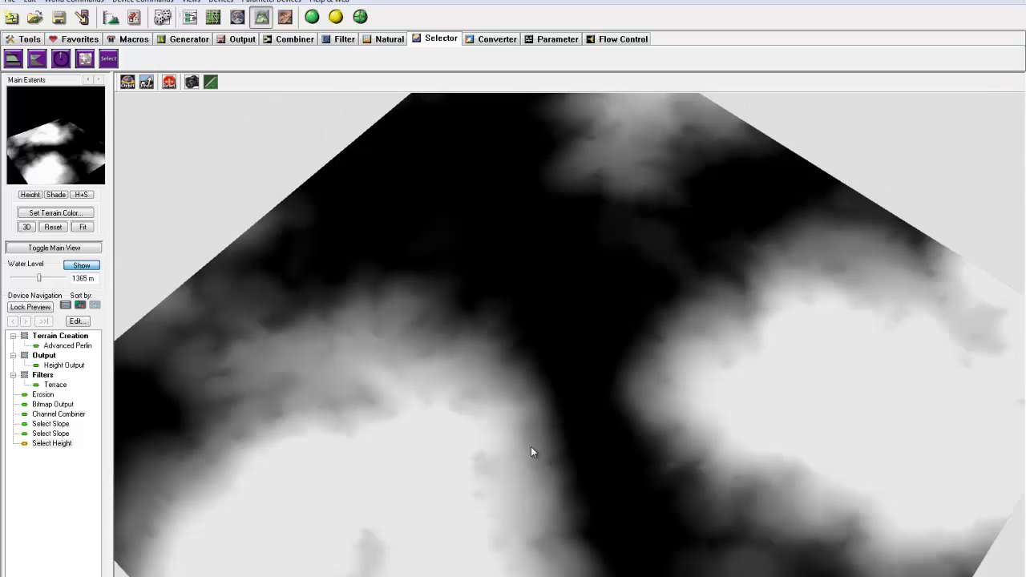
# Set Select Height's maximum to 1367 m and falloff to 0.180, then wire it into Bitmap Output's alpha.
pyautogui.doubleClick(530, 446)
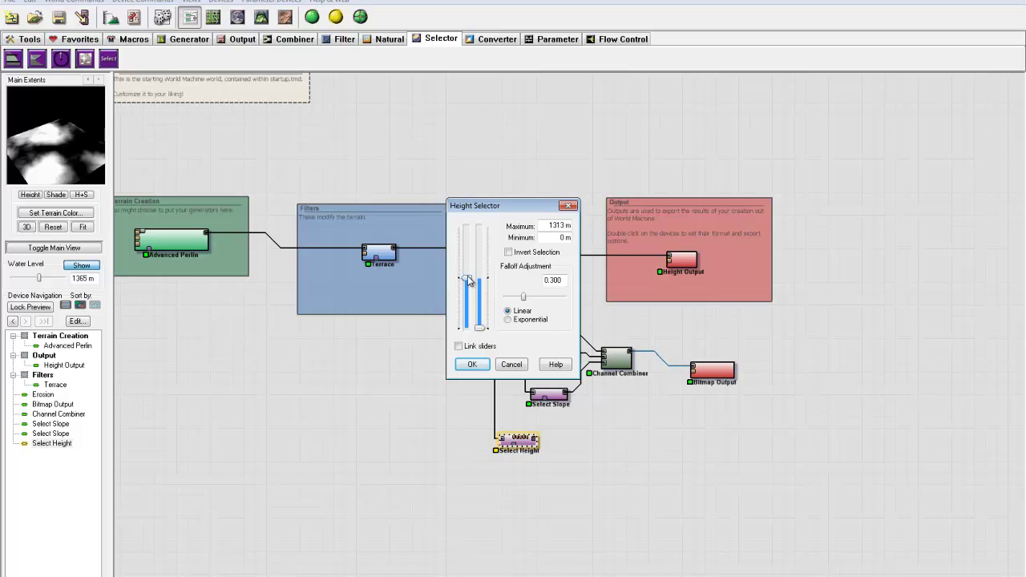
pyautogui.moveTo(466, 281); pyautogui.dragTo(470, 281)
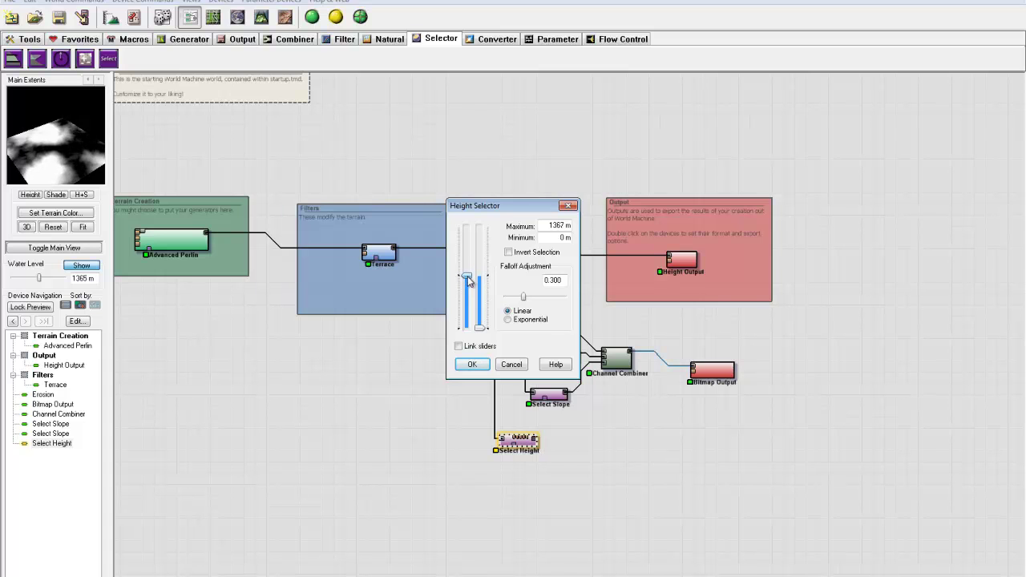
pyautogui.moveTo(524, 296); pyautogui.dragTo(517, 299)
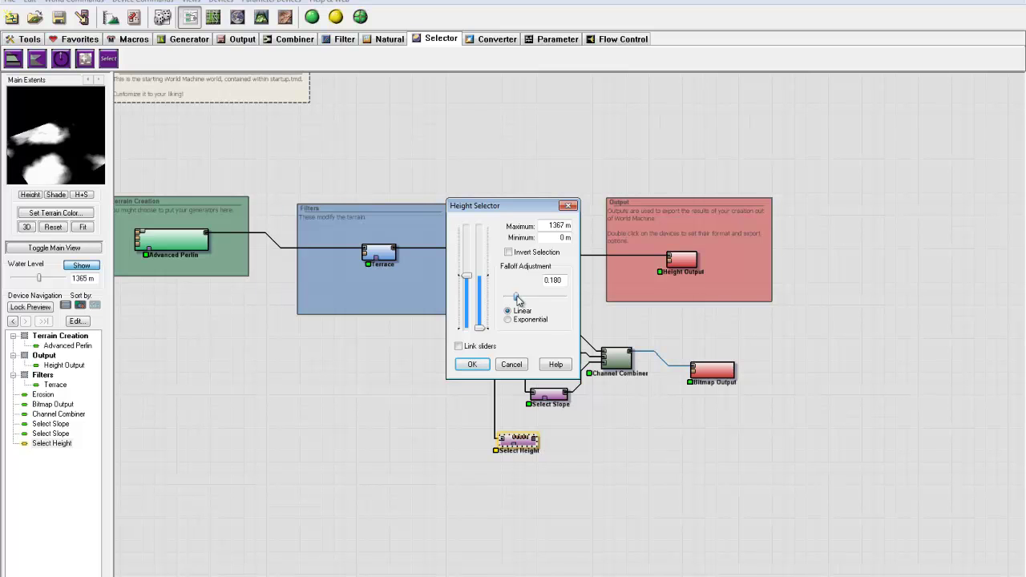
pyautogui.click(472, 364)
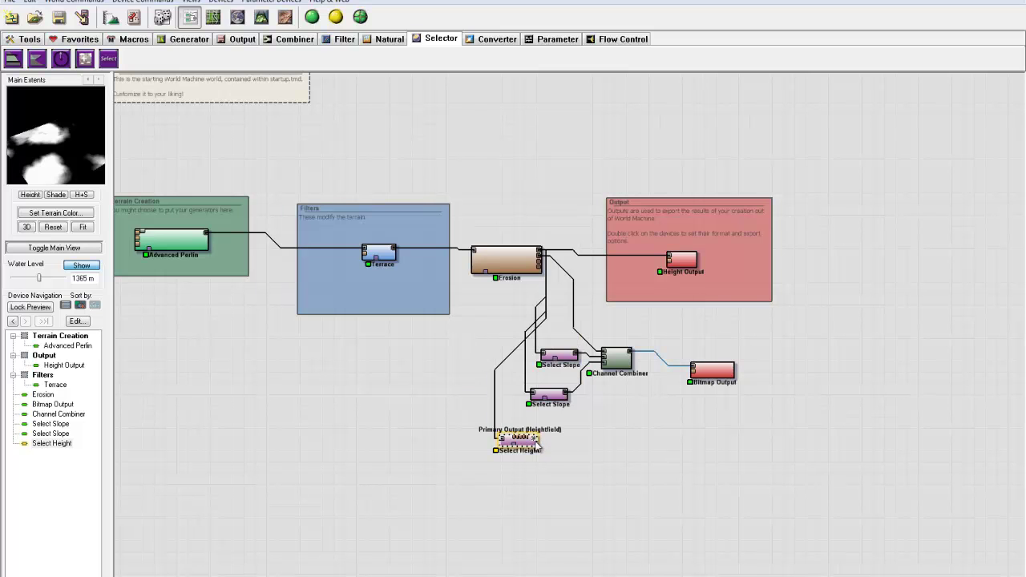
pyautogui.moveTo(536, 442); pyautogui.dragTo(694, 373)
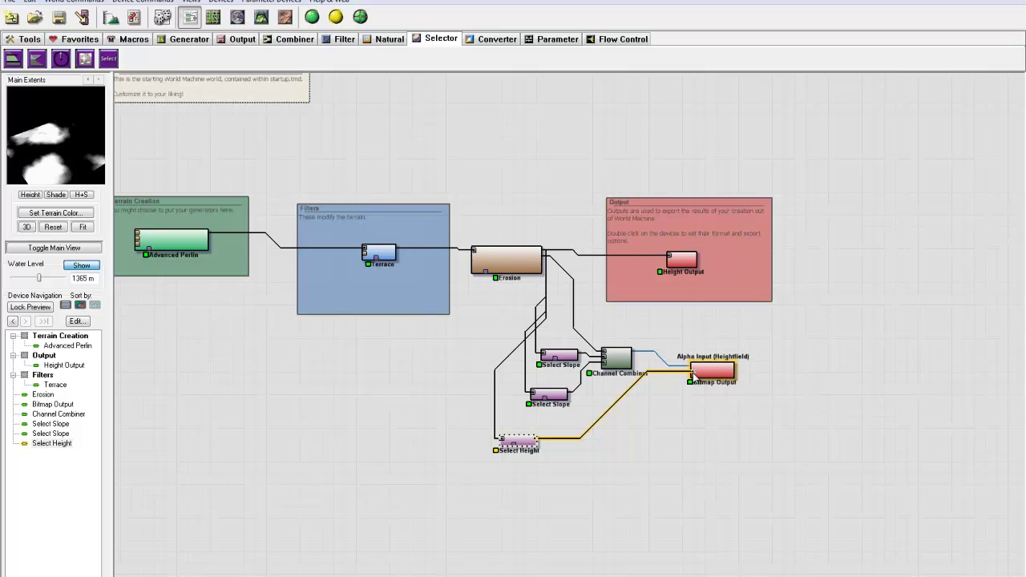
pyautogui.click(714, 373)
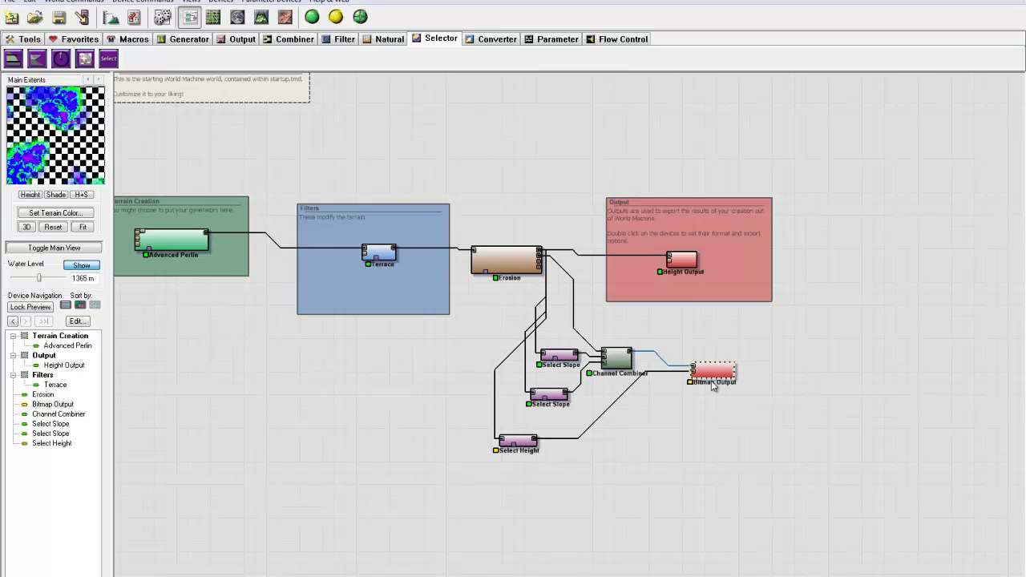
# Rebuild and set the Bitmap Output file format to PNG (16bits/channel).
pyautogui.click(317, 22)
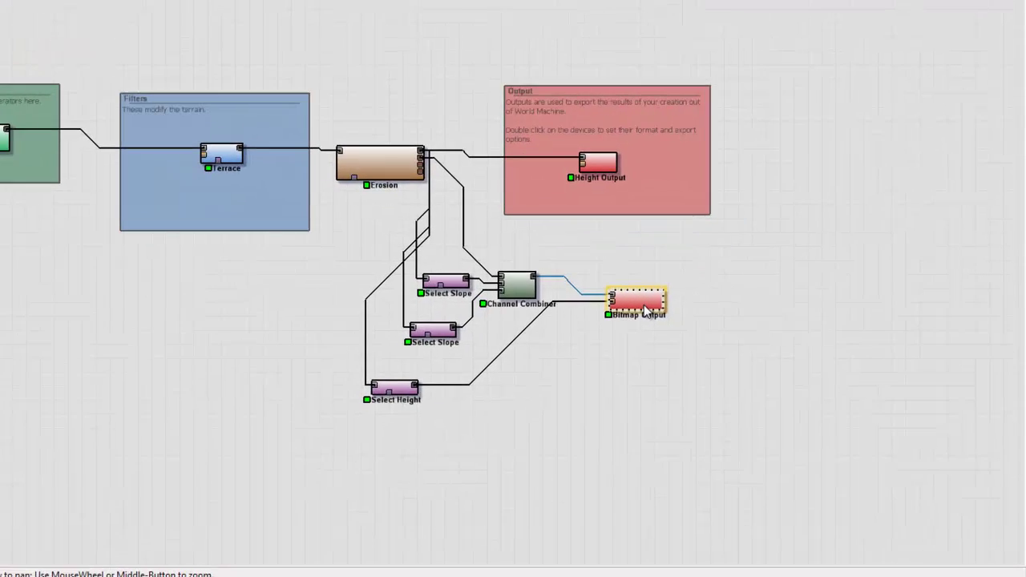
pyautogui.doubleClick(712, 371)
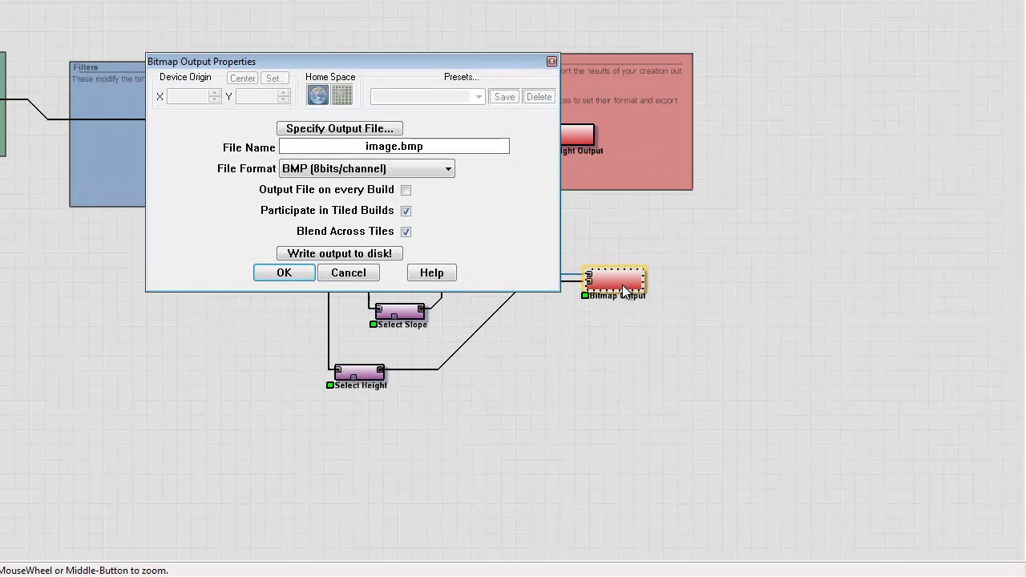
pyautogui.click(424, 169)
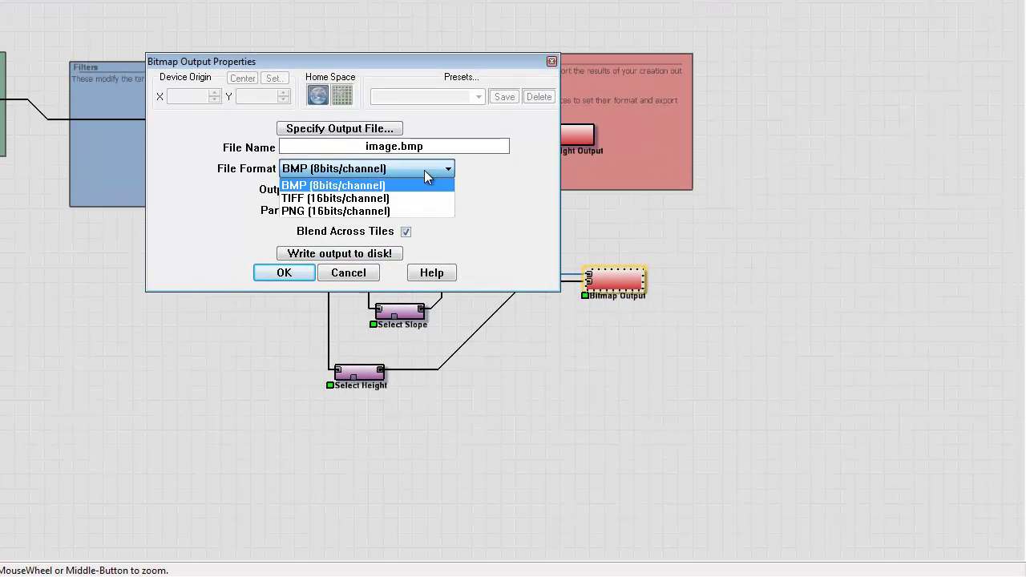
pyautogui.click(394, 212)
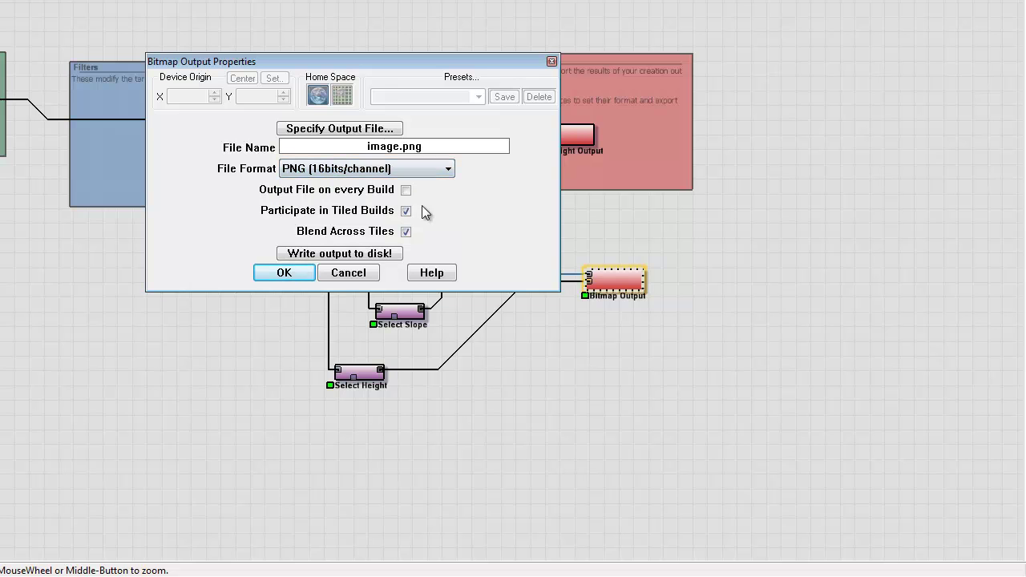
# Save the output as splat.png in the Unity Assets folder and write it to disk.
pyautogui.click(367, 134)
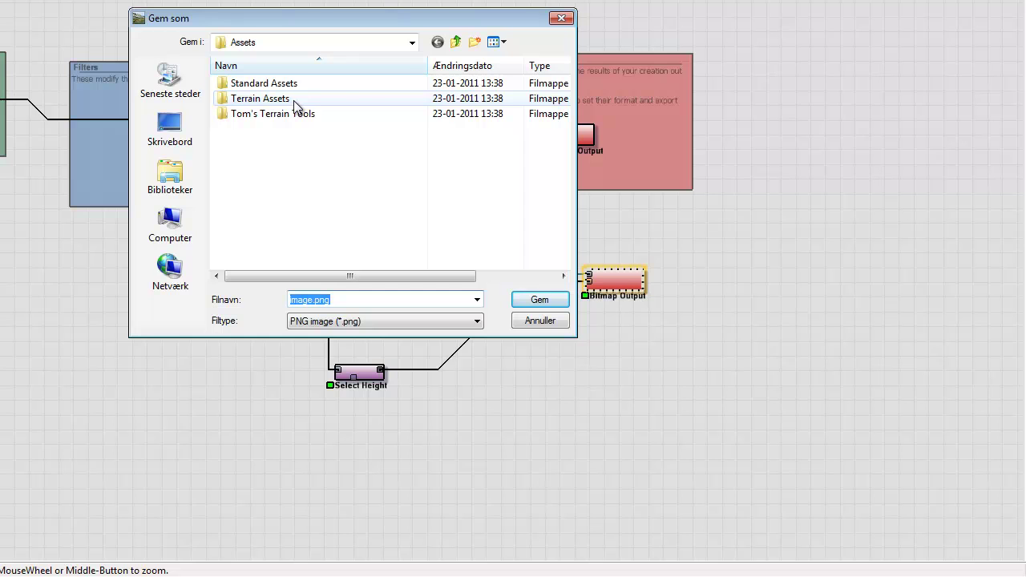
pyautogui.moveTo(323, 20); pyautogui.dragTo(798, 180)
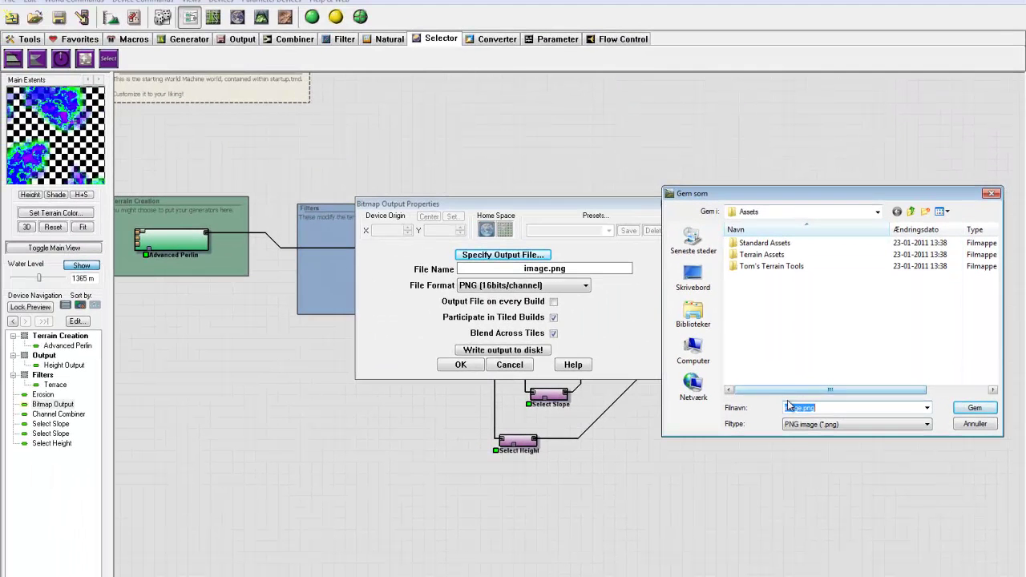
pyautogui.click(794, 396)
pyautogui.write('splat')
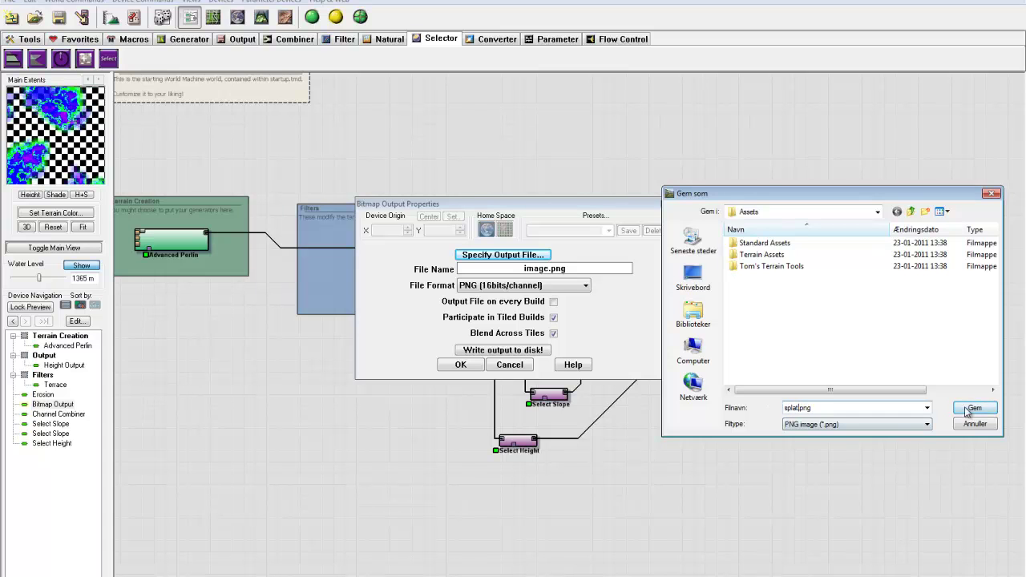
pyautogui.click(974, 409)
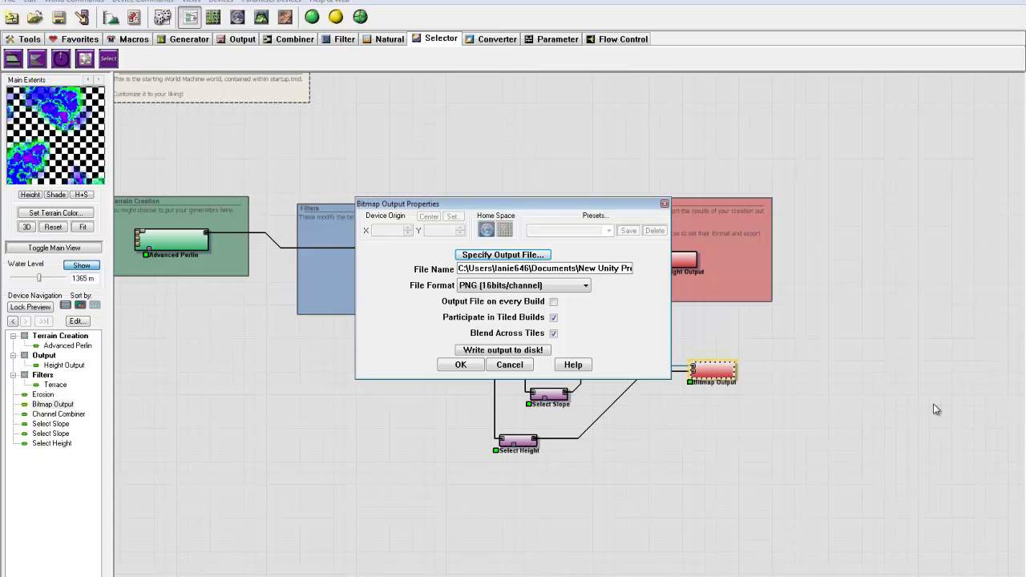
pyautogui.click(534, 354)
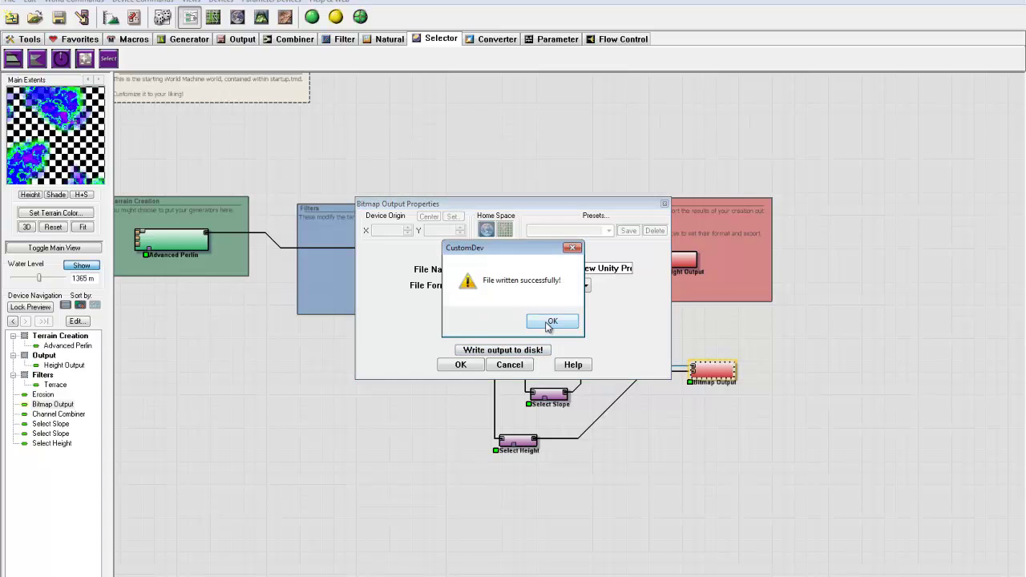
pyautogui.click(552, 322)
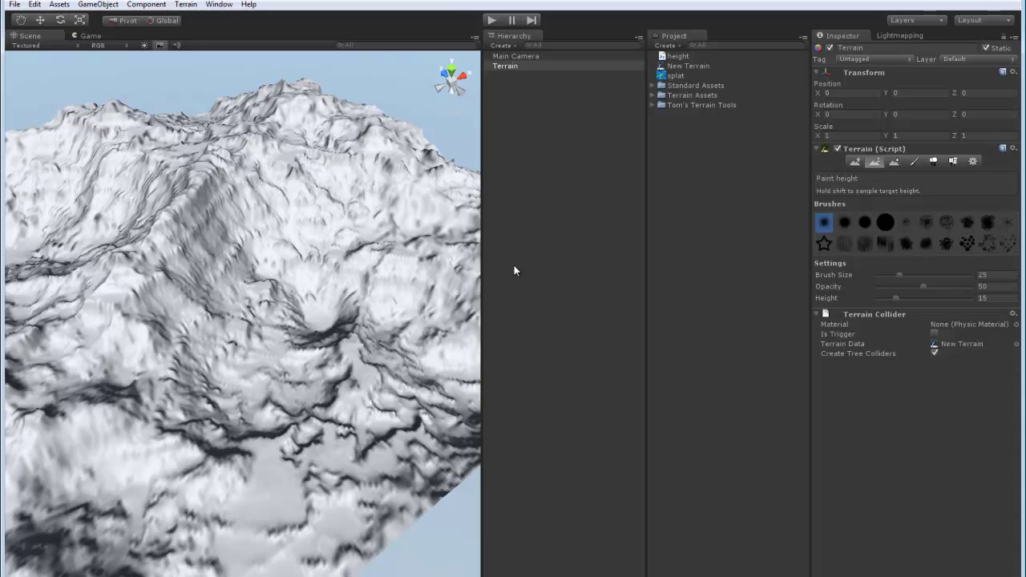
# Check splat's alpha channel, set its texture type to Advanced with Read/Write Enabled, and apply.
pyautogui.click(681, 77)
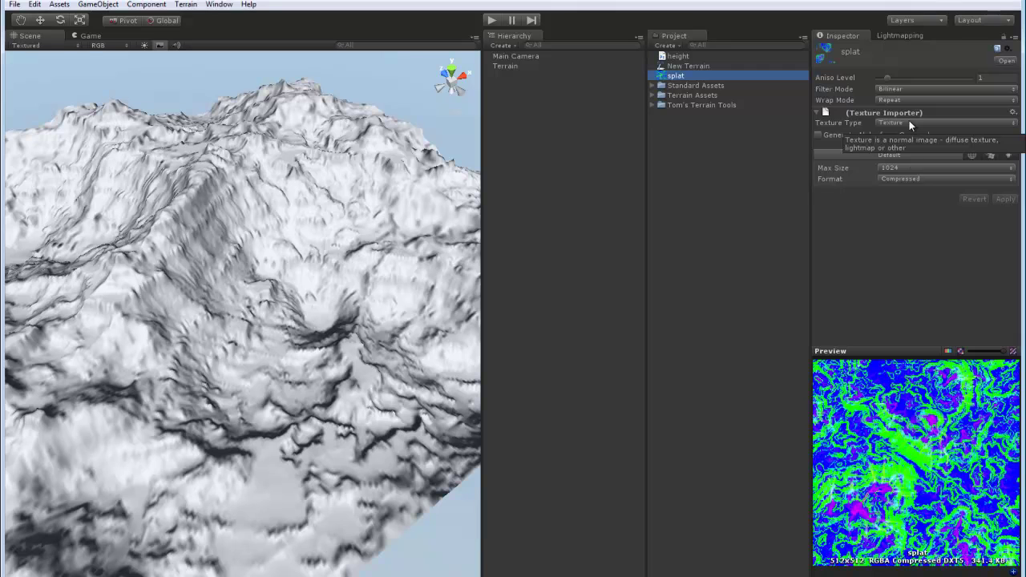
pyautogui.click(949, 352)
pyautogui.click(950, 352)
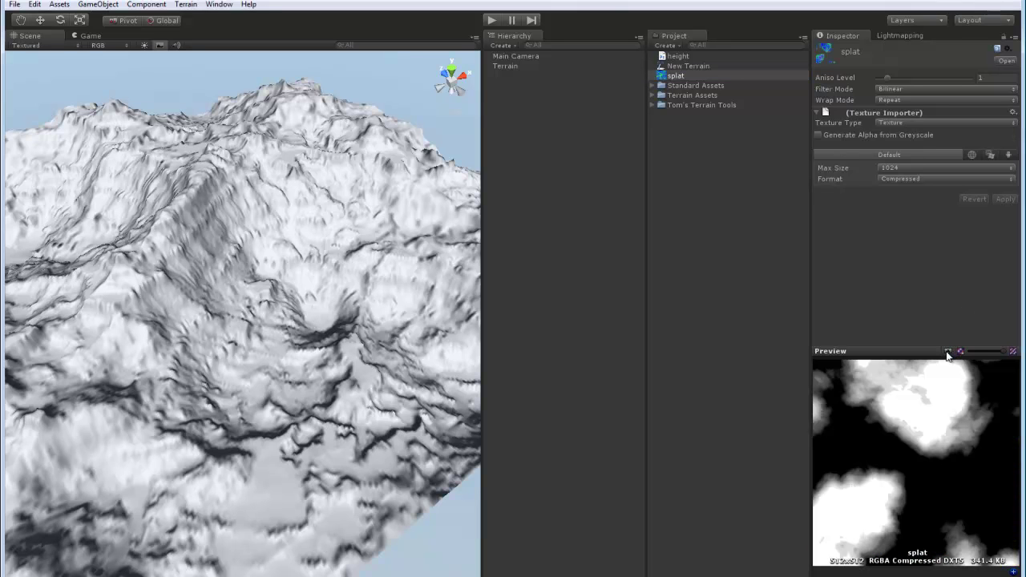
pyautogui.click(947, 352)
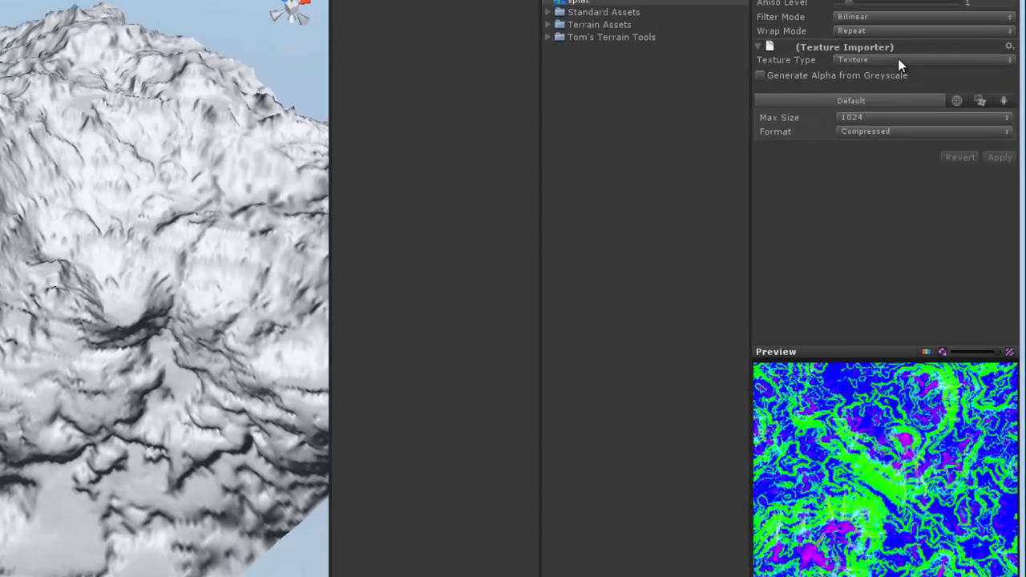
pyautogui.click(927, 123)
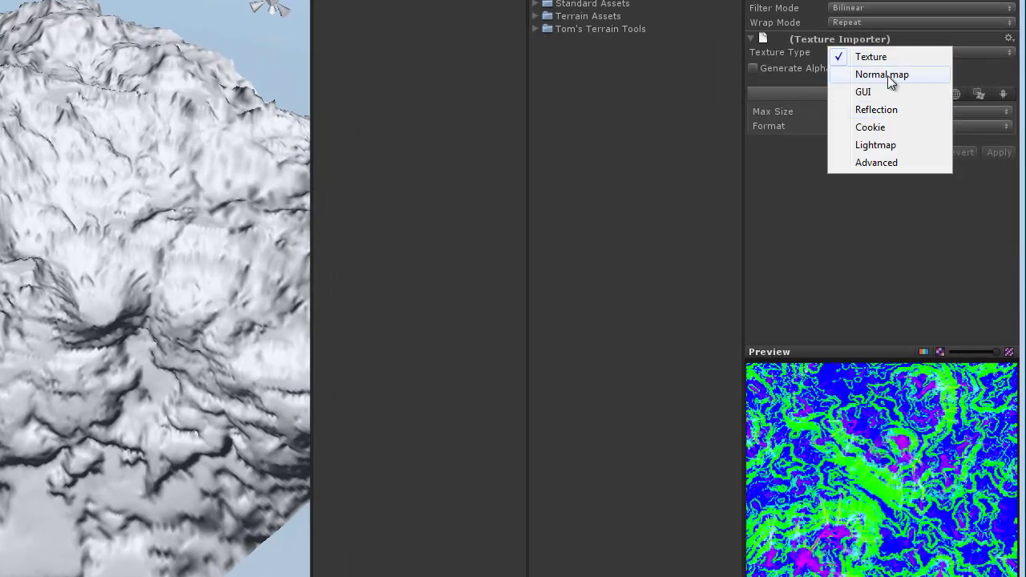
pyautogui.click(902, 163)
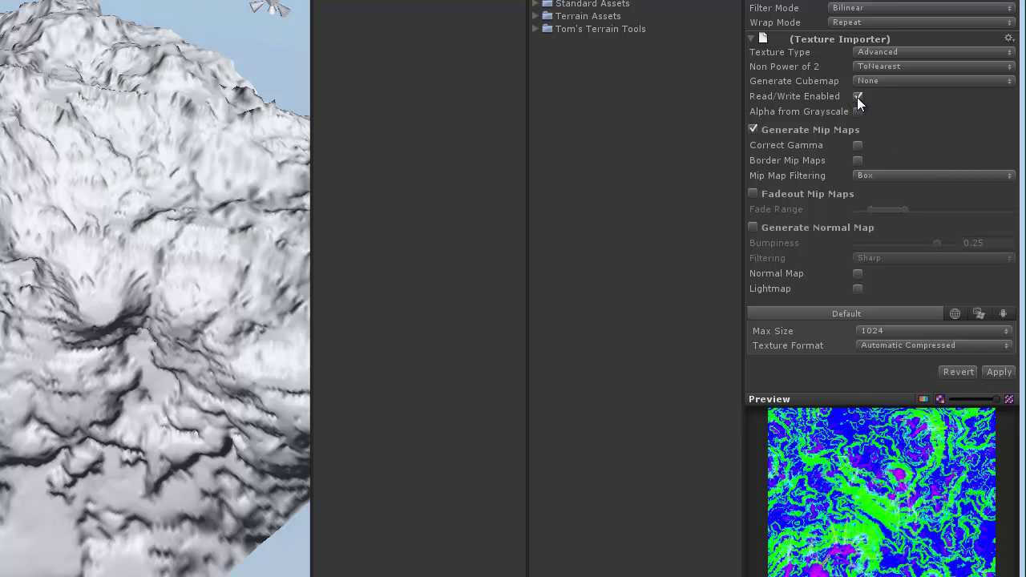
pyautogui.click(998, 372)
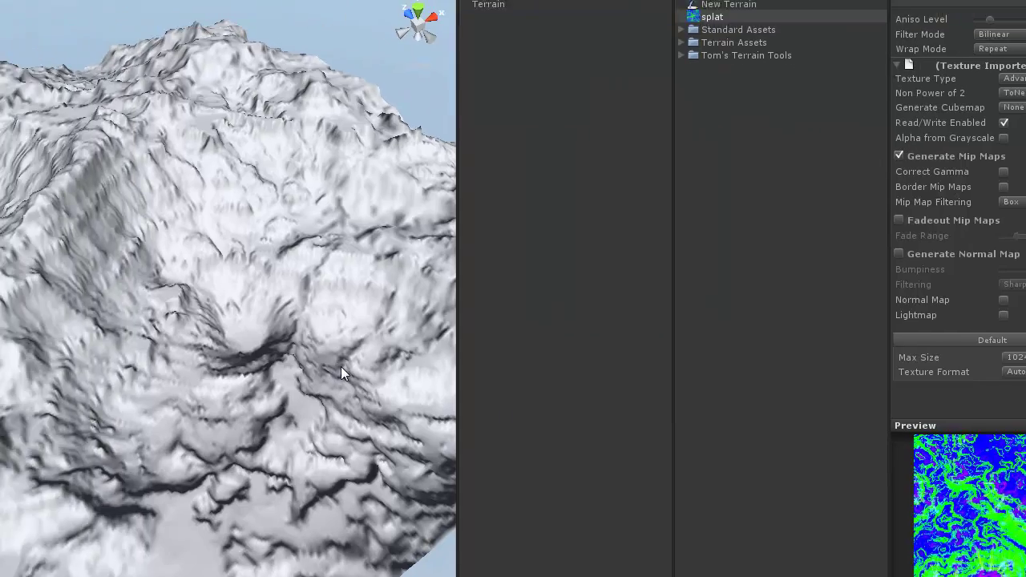
pyautogui.keyDown('alt'); pyautogui.moveTo(341, 366); pyautogui.dragTo(86, 343); pyautogui.keyUp('alt')
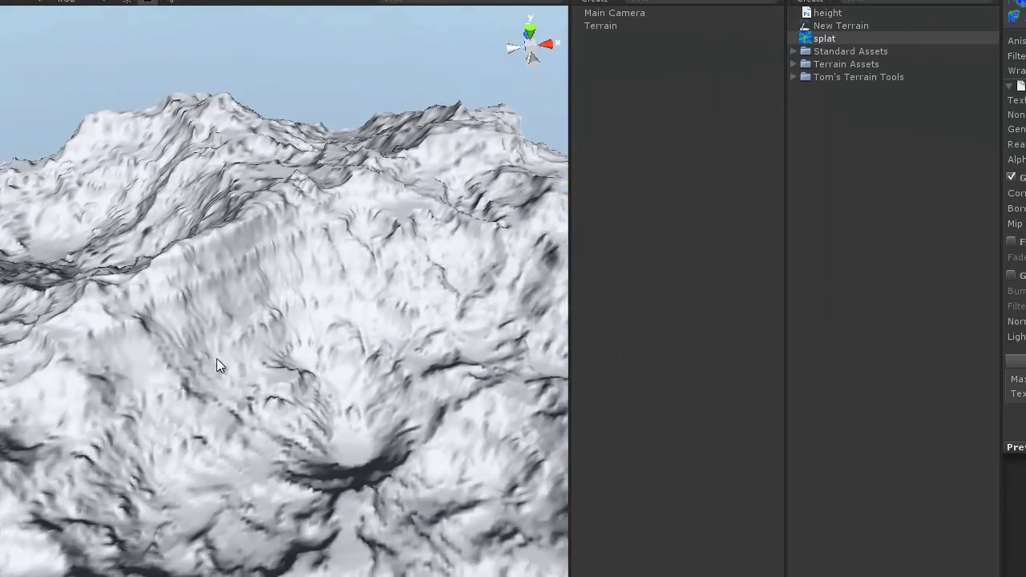
# Orbit the Scene camera over the untextured terrain and open Window > Terrain Tools.
pyautogui.moveTo(217, 366); pyautogui.dragTo(363, 354, button='right')
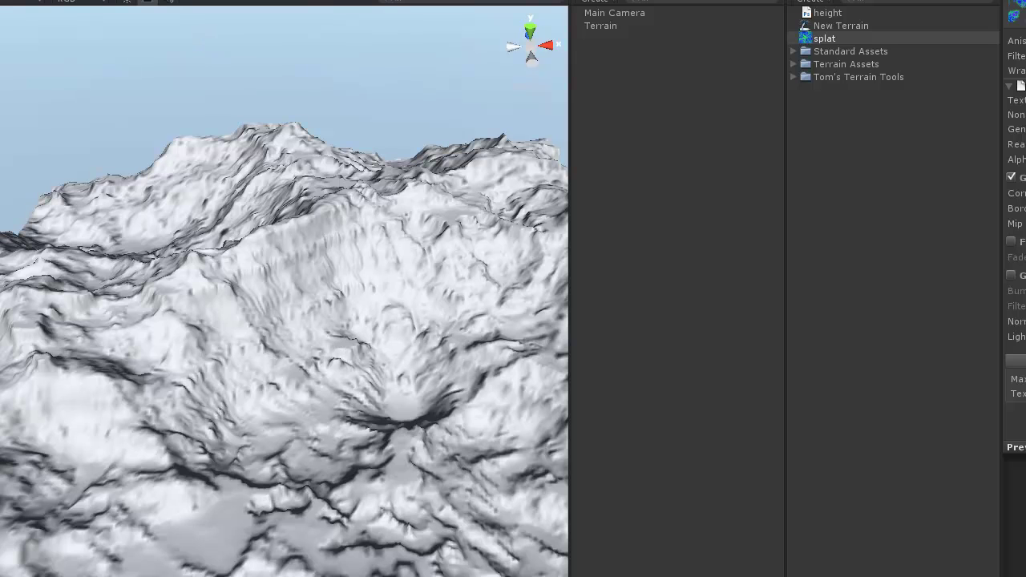
pyautogui.click(241, 0)
pyautogui.click(288, 36)
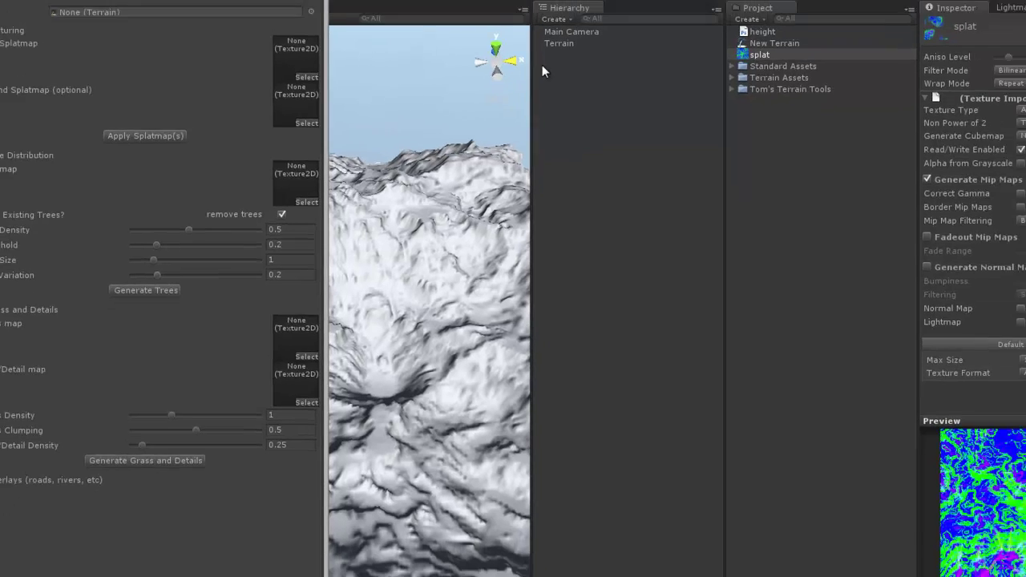
# Assign Terrain as target and splat as first splatmap, then try Apply Splatmap(s).
pyautogui.click(600, 26)
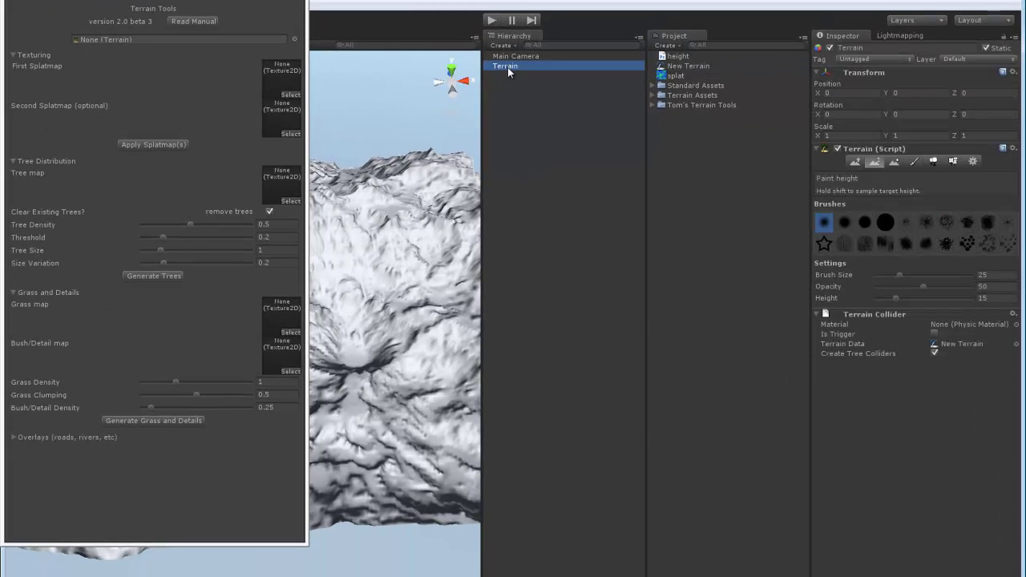
pyautogui.moveTo(507, 67); pyautogui.dragTo(111, 38)
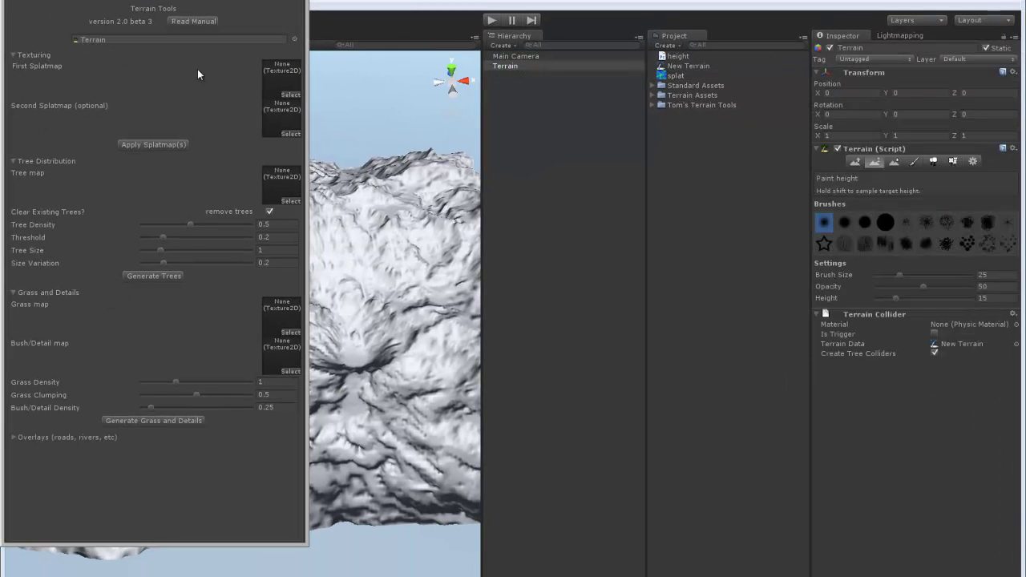
pyautogui.moveTo(678, 76); pyautogui.dragTo(271, 93)
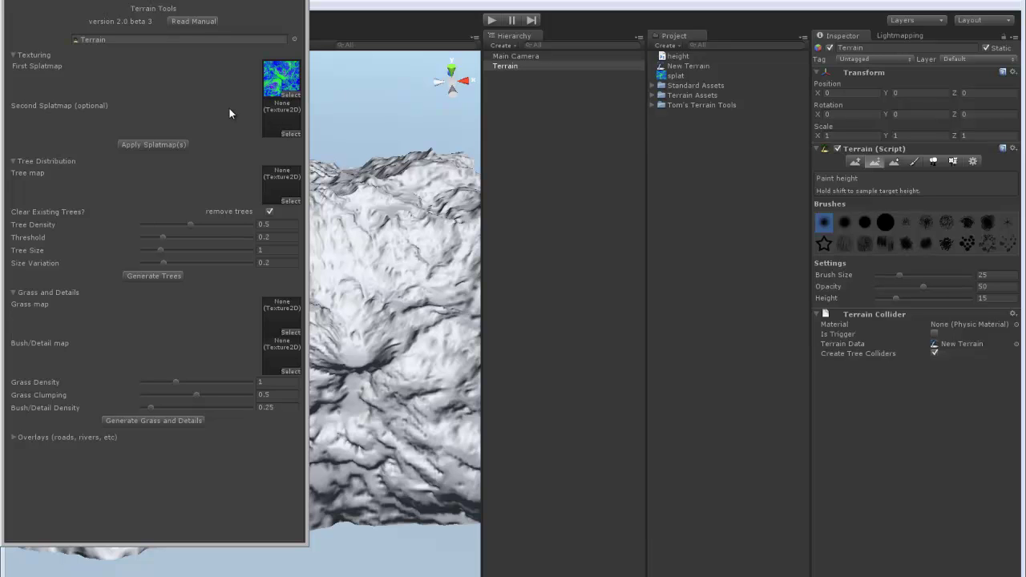
pyautogui.click(158, 144)
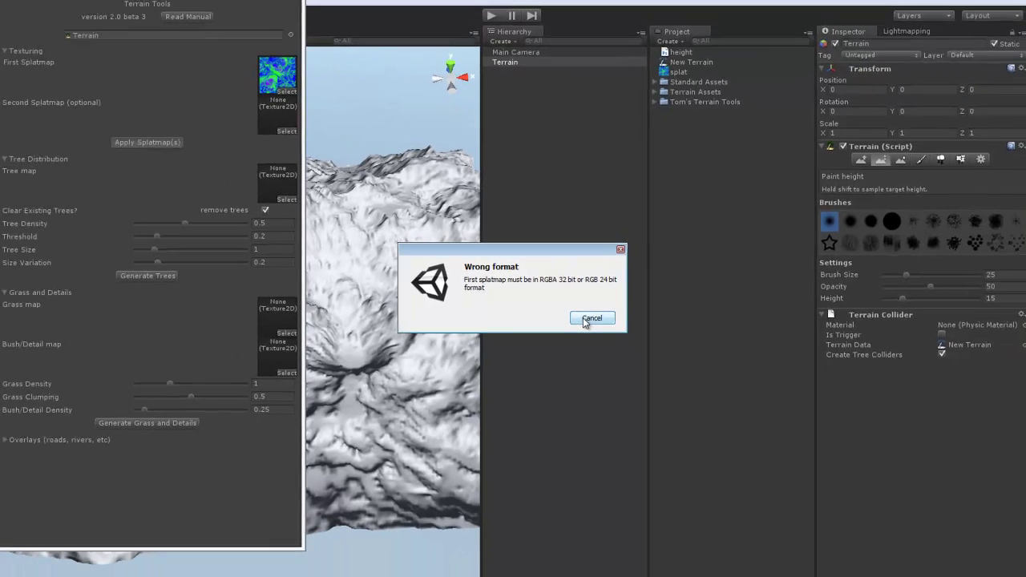
pyautogui.click(615, 326)
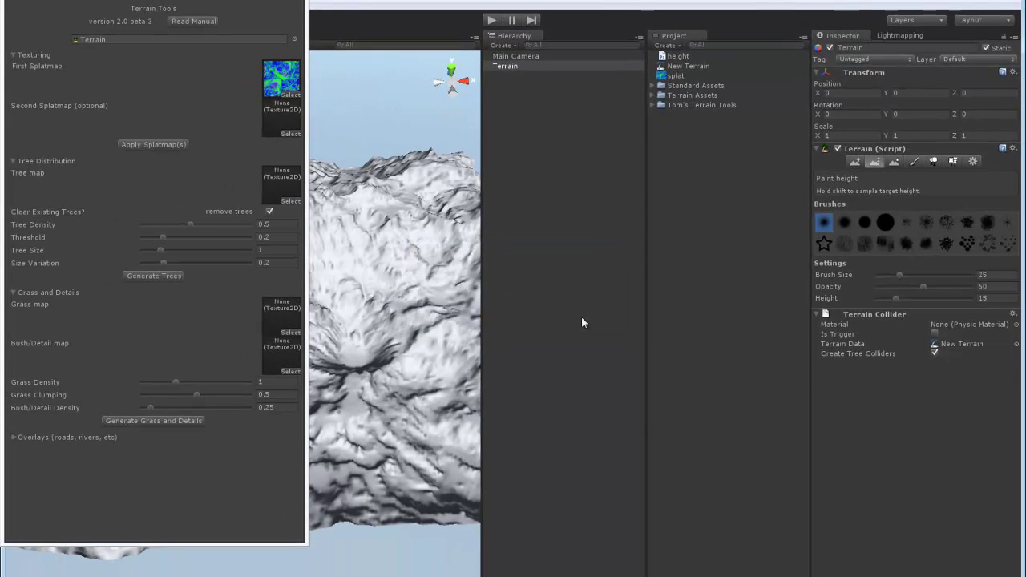
# Change splat's texture format to RGBA 32 bit and apply the import settings.
pyautogui.click(676, 76)
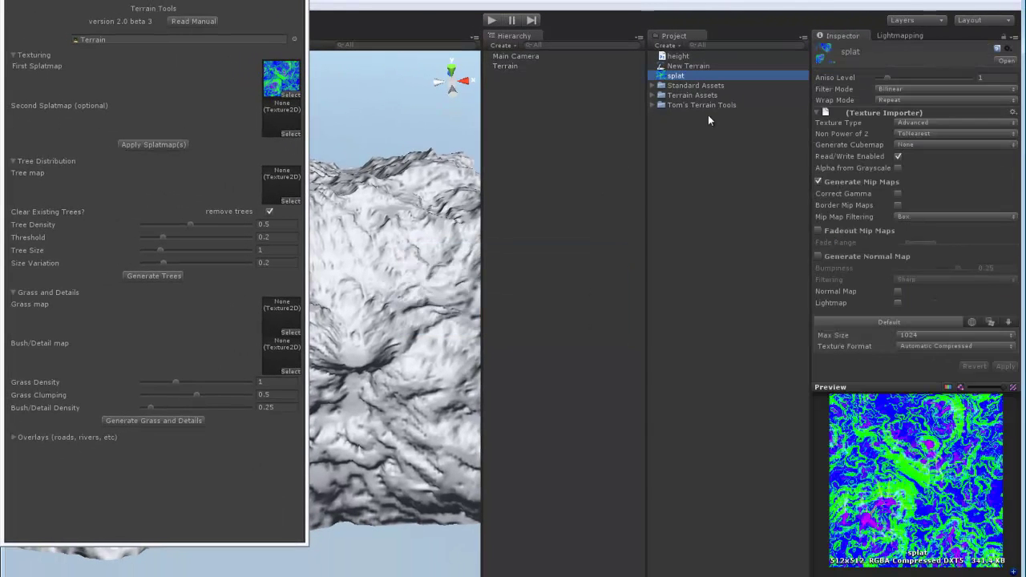
pyautogui.click(948, 347)
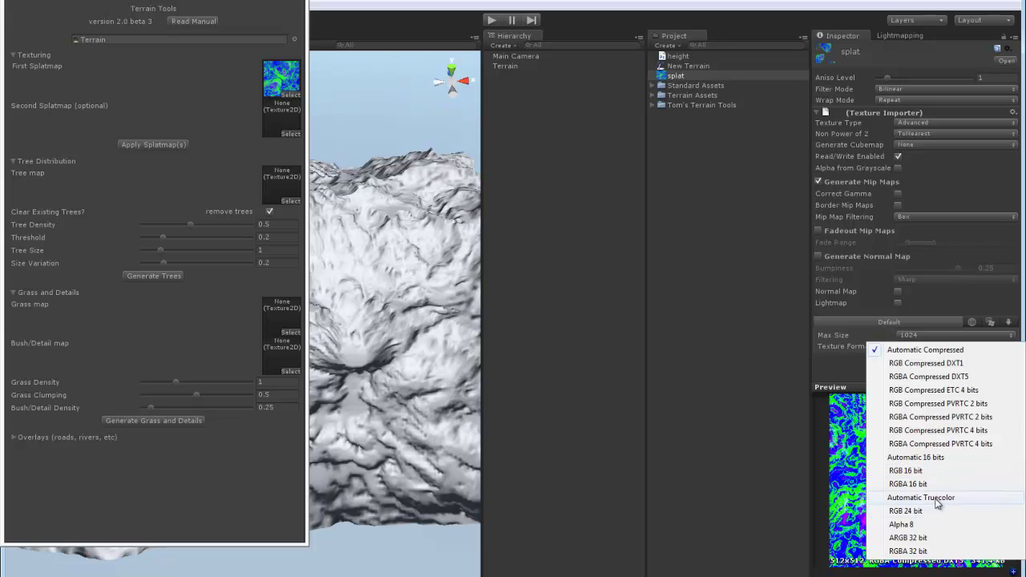
pyautogui.click(945, 511)
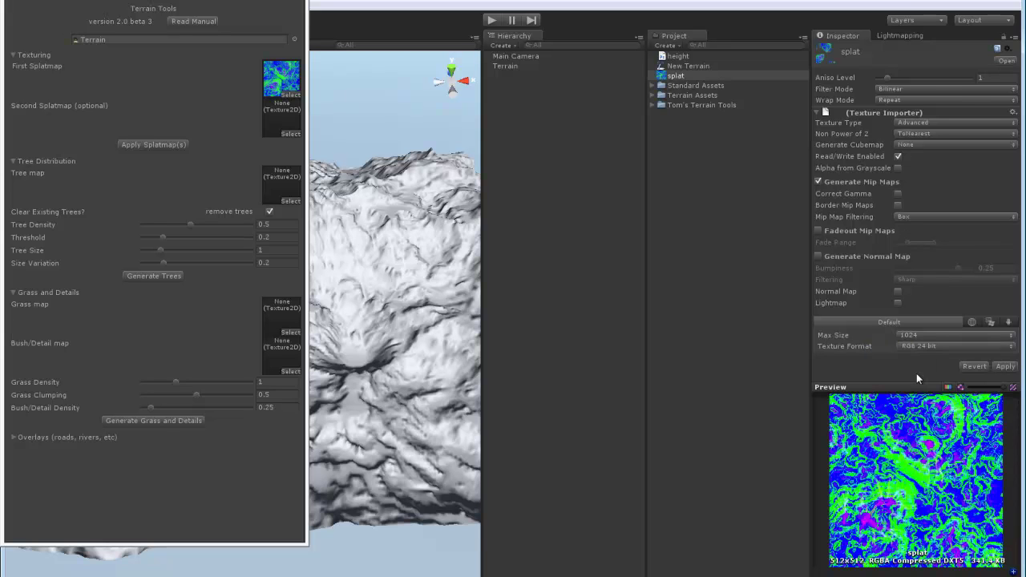
pyautogui.click(911, 346)
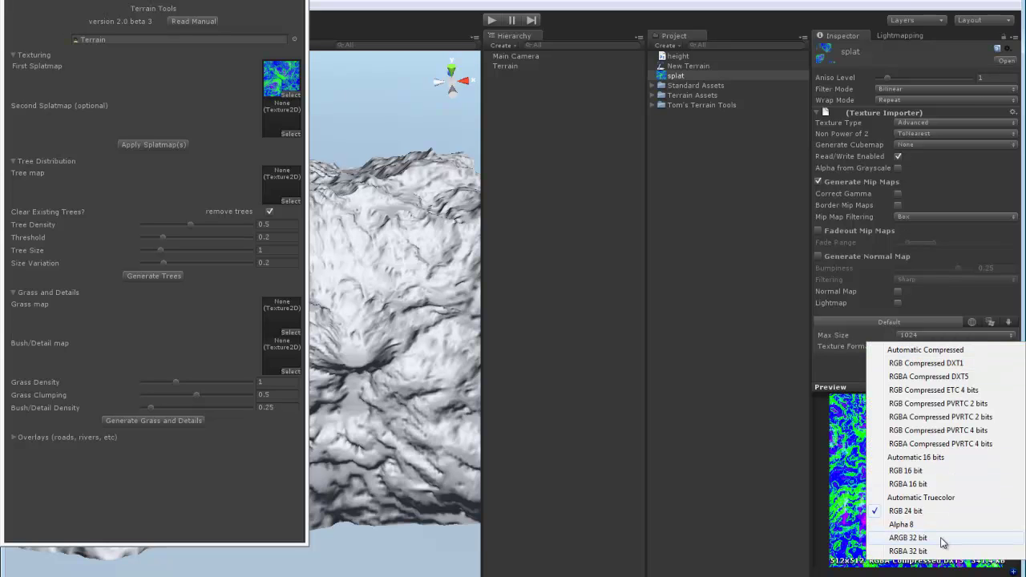
pyautogui.click(944, 551)
pyautogui.click(180, 147)
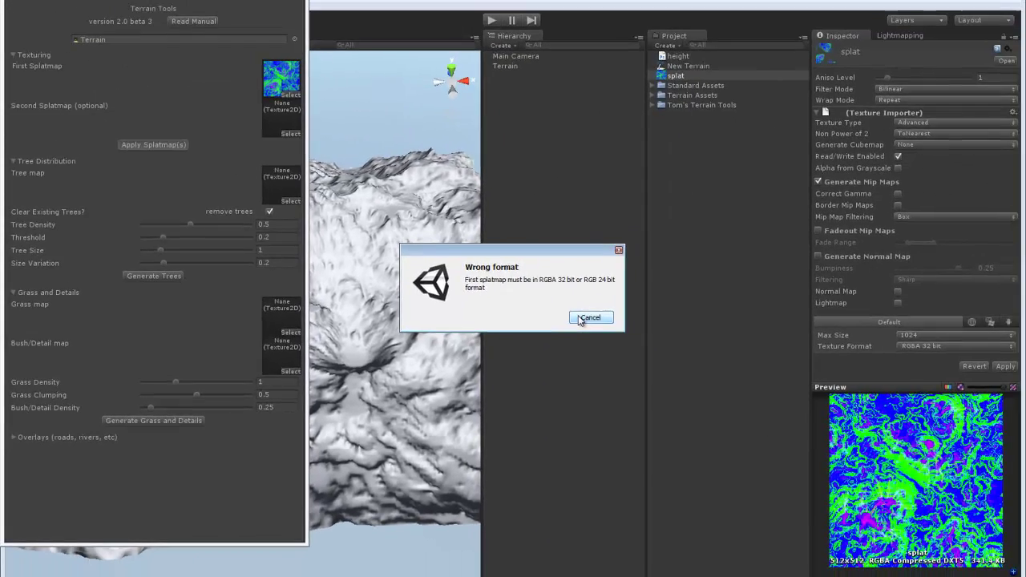
pyautogui.click(646, 305)
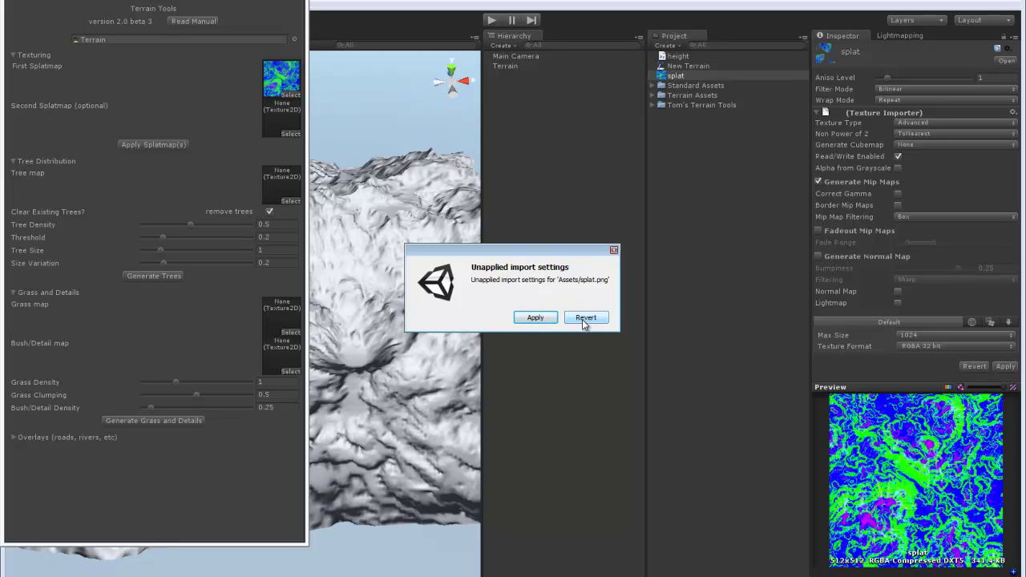
pyautogui.click(544, 317)
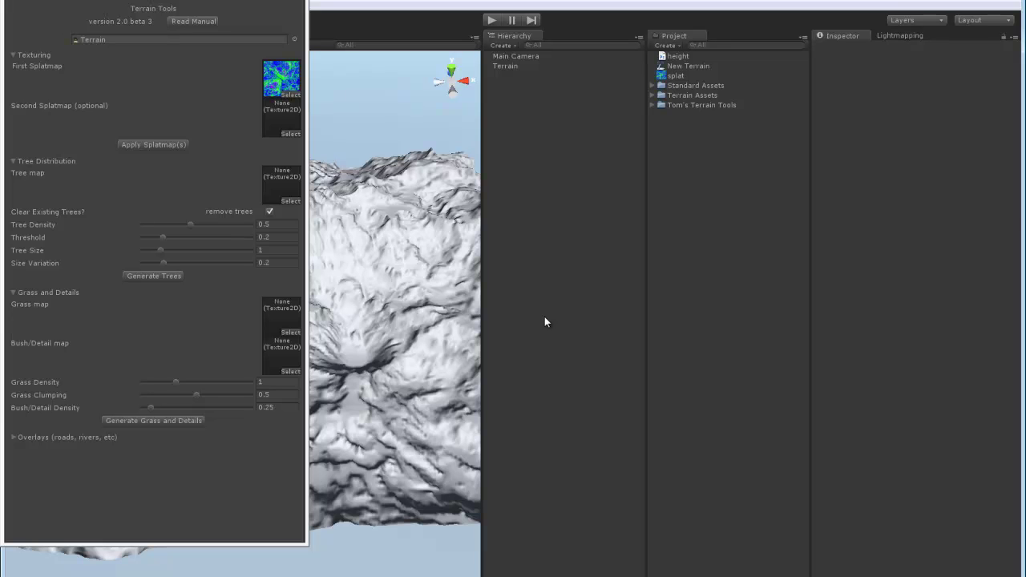
# Reassign splat as the first splatmap and retry applying it, which still reports a format error.
pyautogui.click(675, 77)
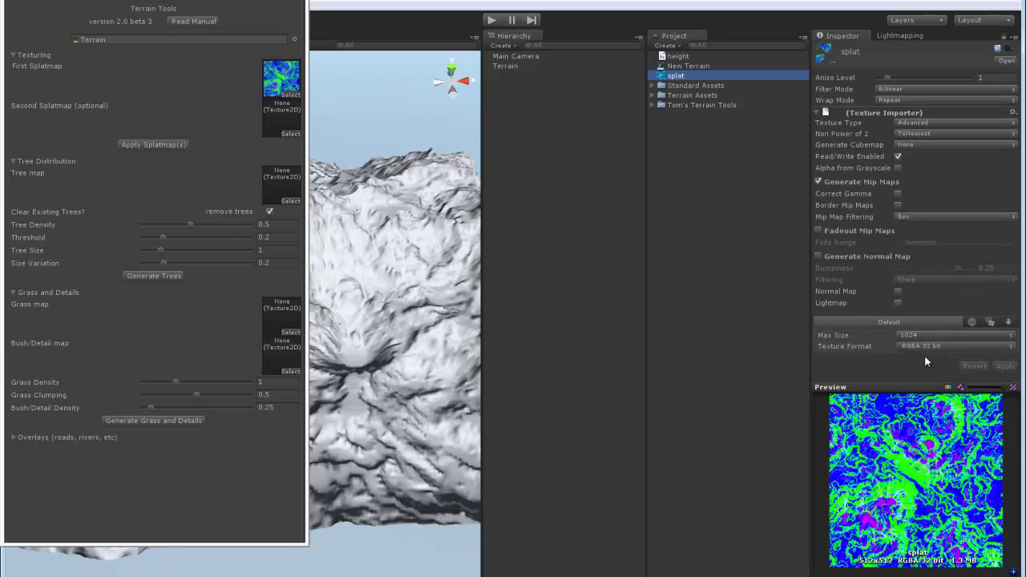
pyautogui.click(160, 144)
pyautogui.click(611, 318)
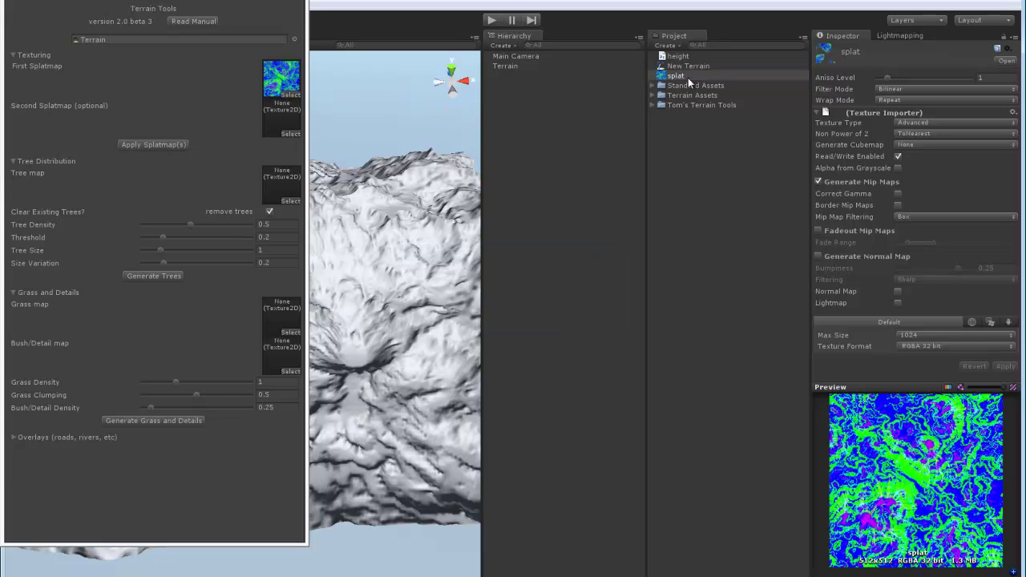
pyautogui.moveTo(687, 78); pyautogui.dragTo(287, 94)
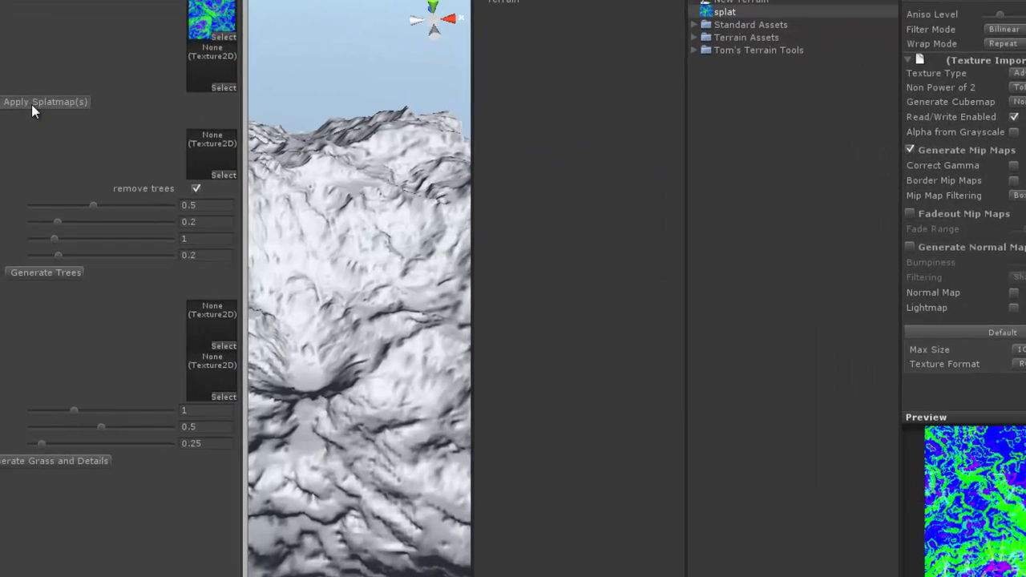
pyautogui.click(142, 146)
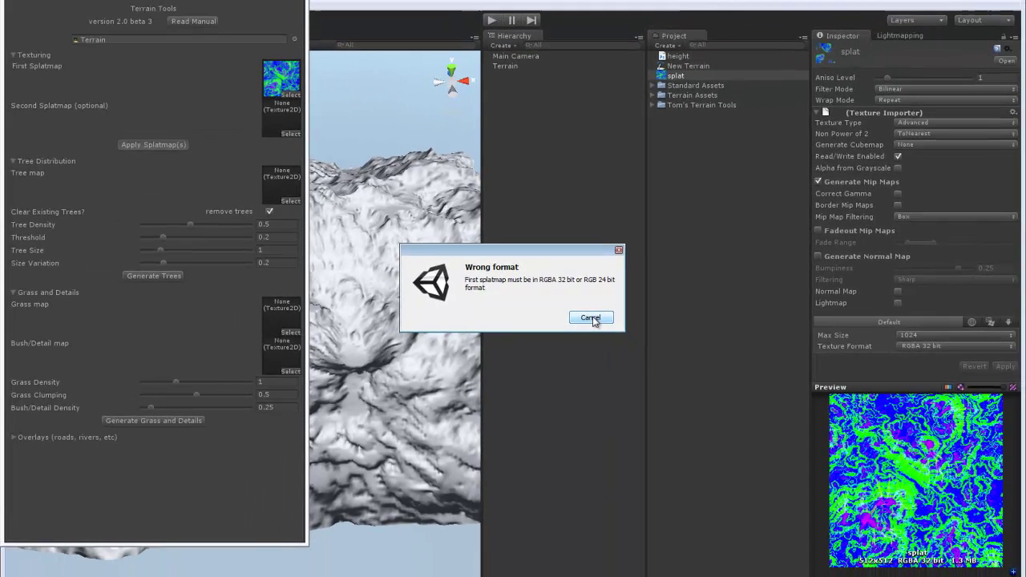
pyautogui.click(591, 318)
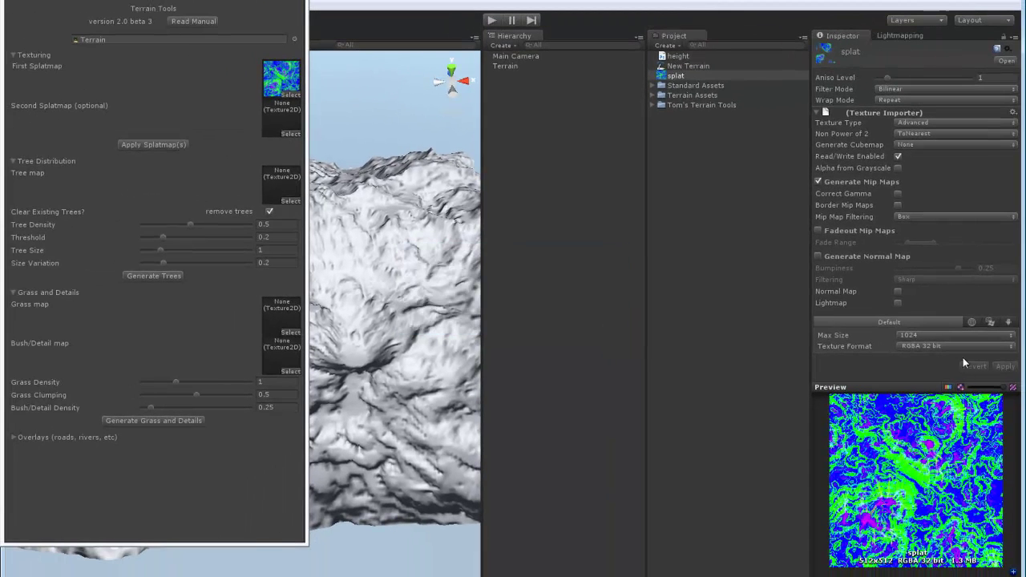
pyautogui.click(671, 76)
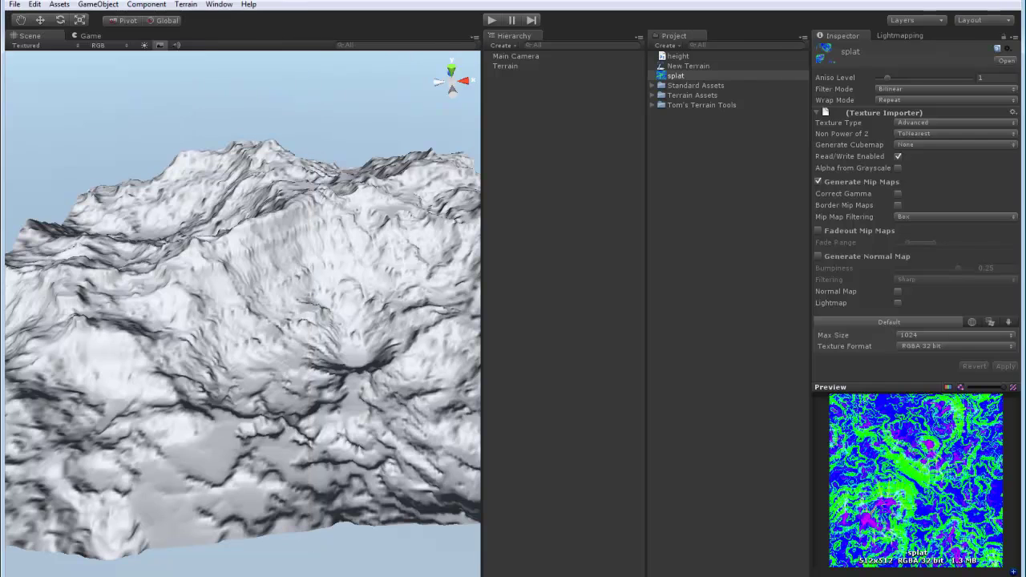
# Add Grass (Muddy) as the terrain's first paint texture.
pyautogui.click(517, 69)
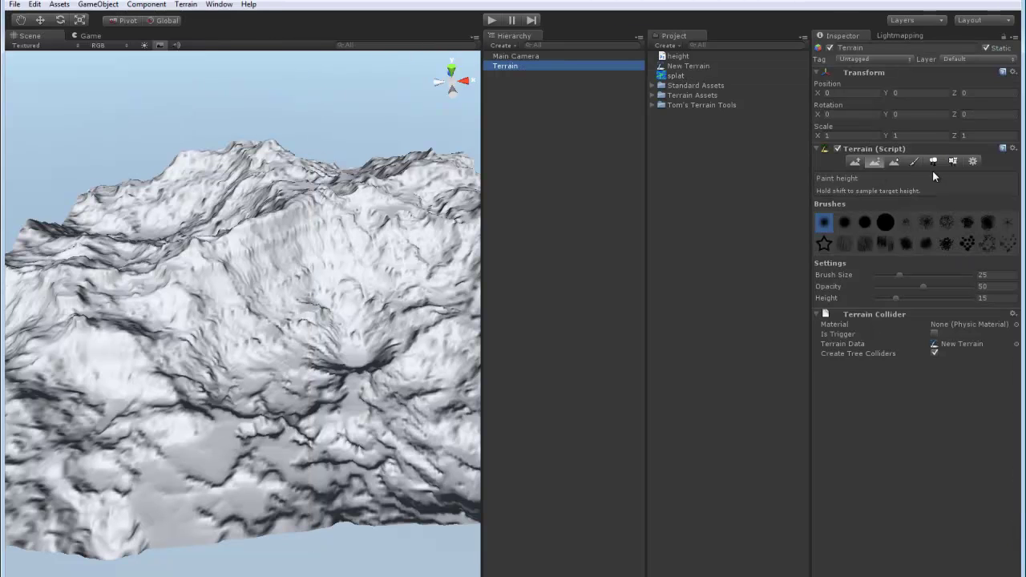
pyautogui.click(914, 162)
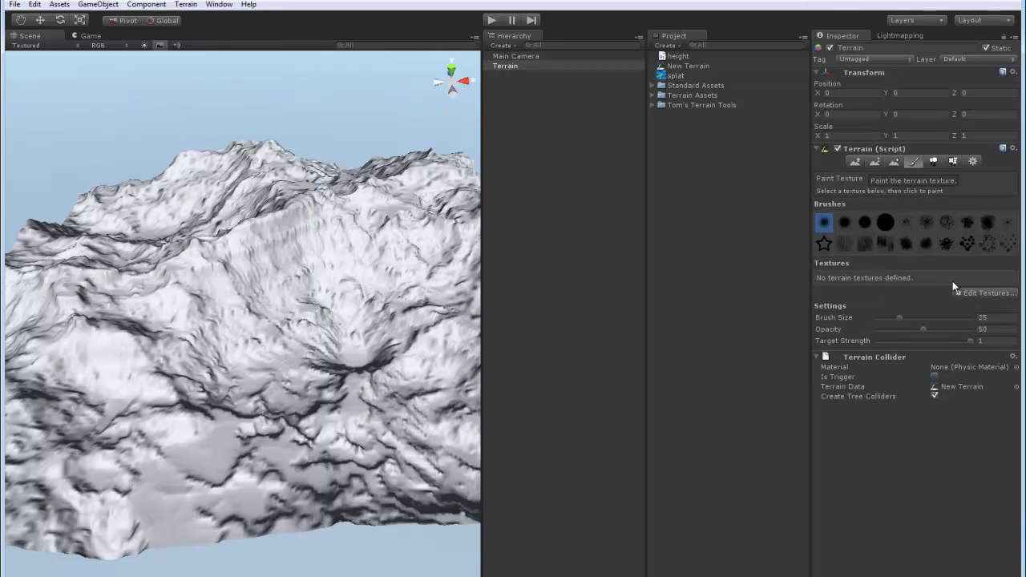
pyautogui.click(970, 294)
pyautogui.click(972, 300)
pyautogui.click(195, 20)
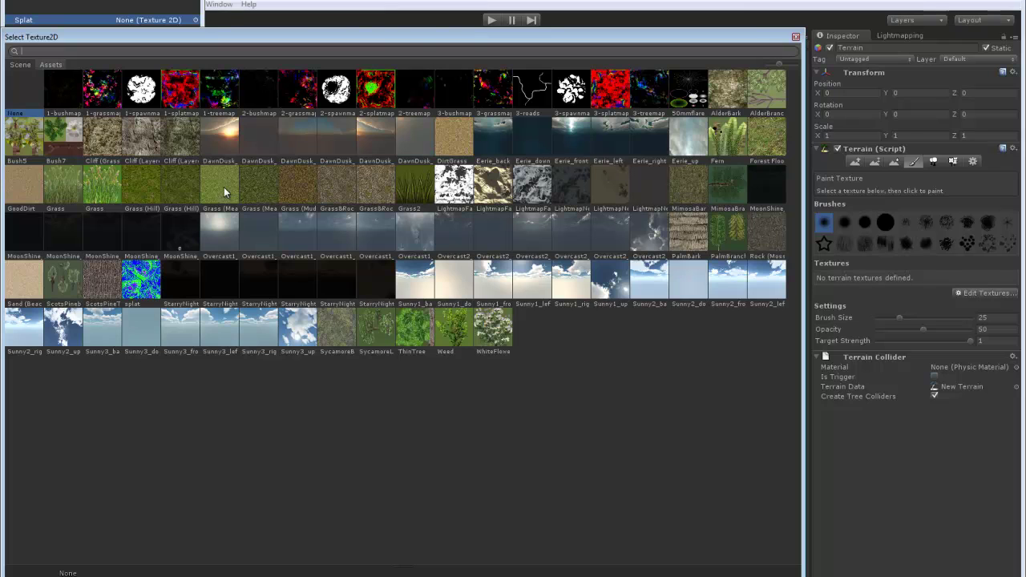
pyautogui.click(290, 190)
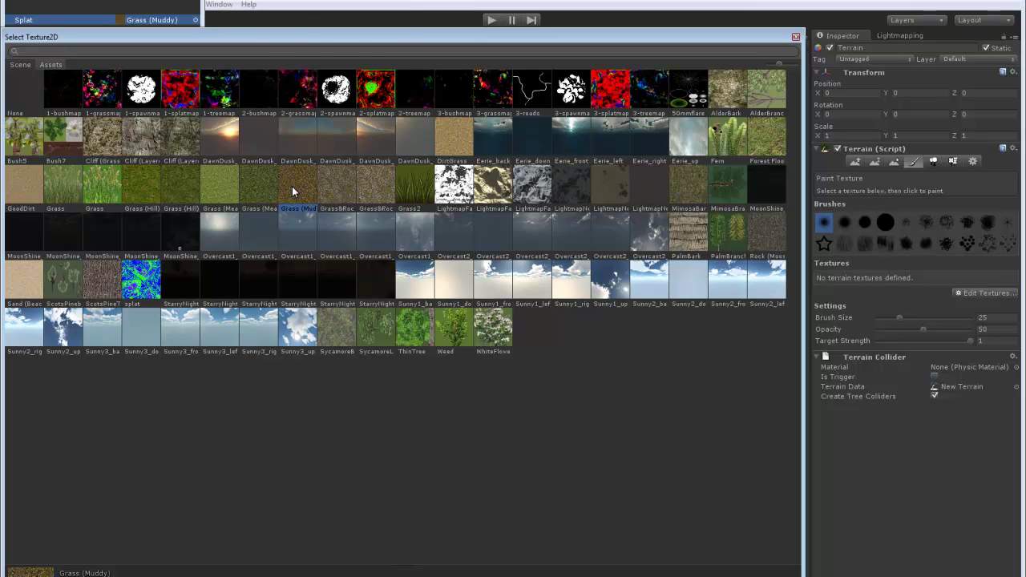
pyautogui.doubleClick(292, 189)
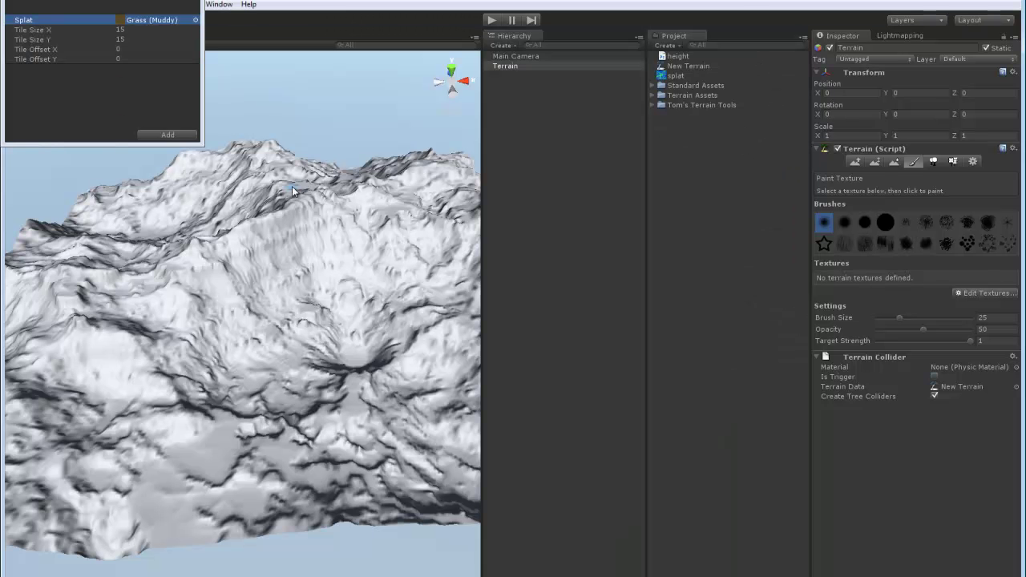
pyautogui.click(172, 135)
# Add the Cliff rock texture as a second terrain paint texture.
pyautogui.keyDown('alt'); pyautogui.moveTo(171, 137); pyautogui.dragTo(305, 264); pyautogui.keyUp('alt')
pyautogui.scroll(3, 138, 242)
pyautogui.scroll(3, 313, 268)
pyautogui.scroll(-3, 302, 257)
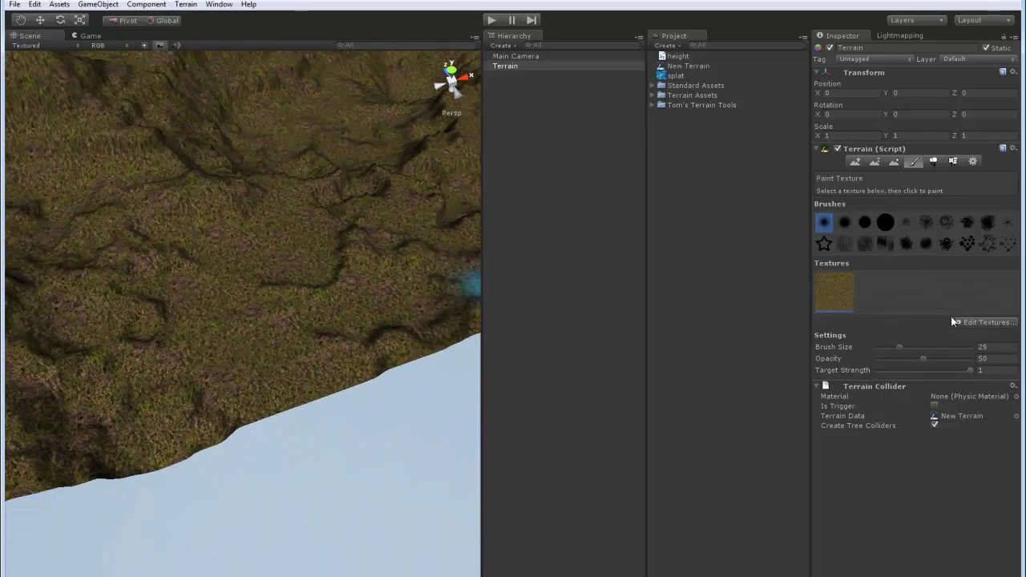
pyautogui.click(973, 322)
pyautogui.click(974, 329)
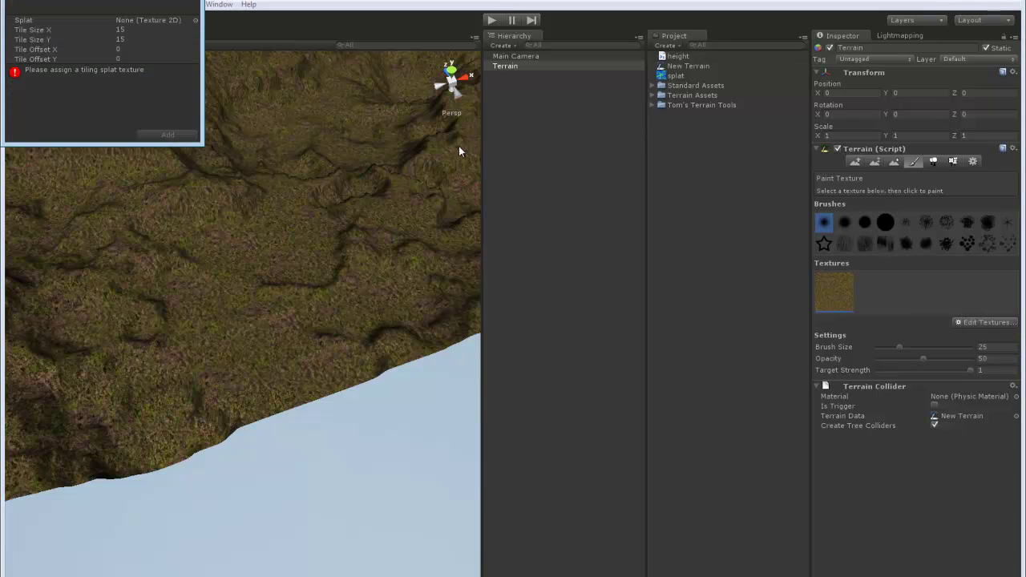
pyautogui.click(195, 20)
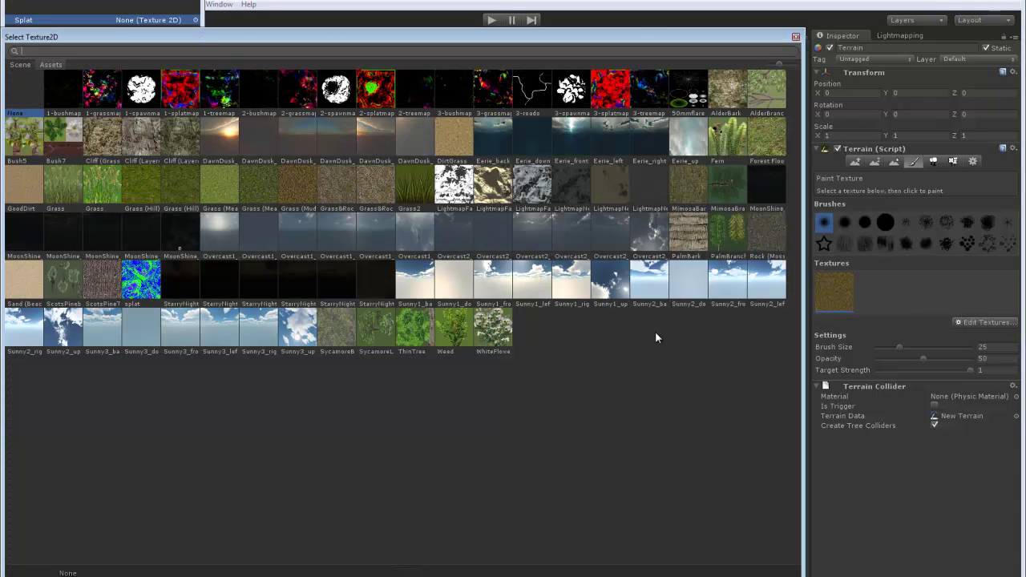
pyautogui.doubleClick(187, 139)
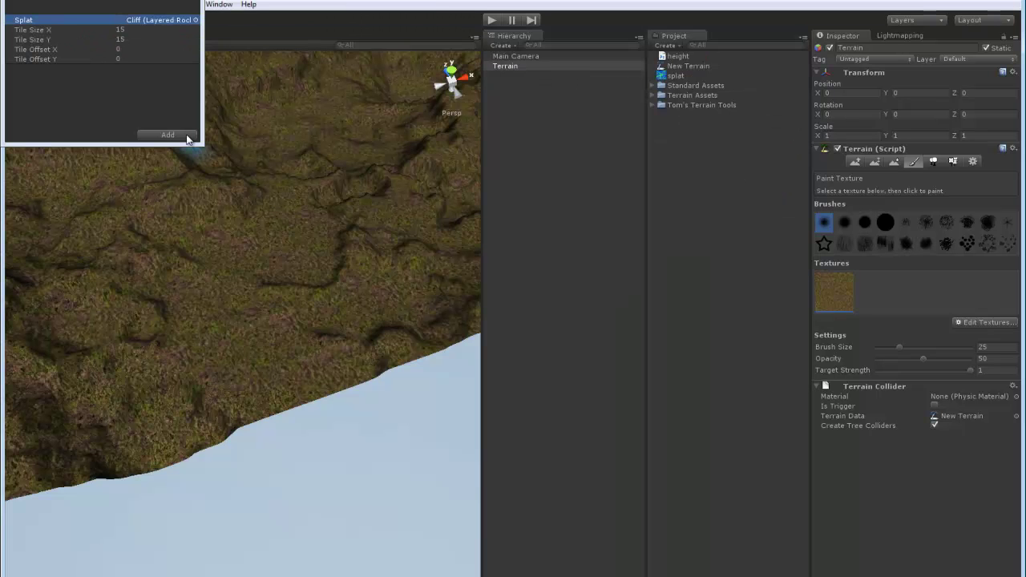
pyautogui.click(186, 138)
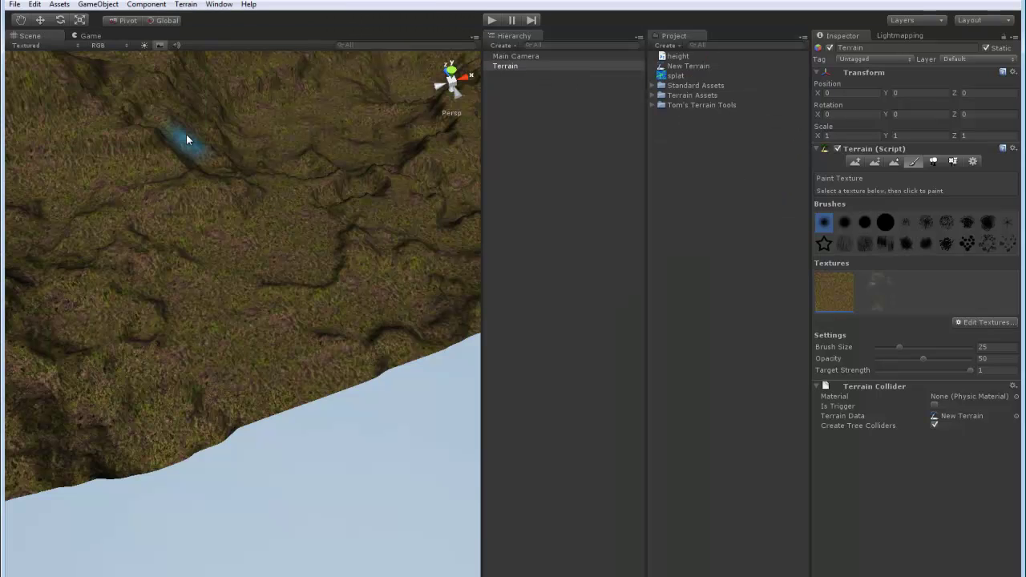
# Add Grass (Hill) as another terrain paint texture.
pyautogui.click(988, 323)
pyautogui.click(987, 327)
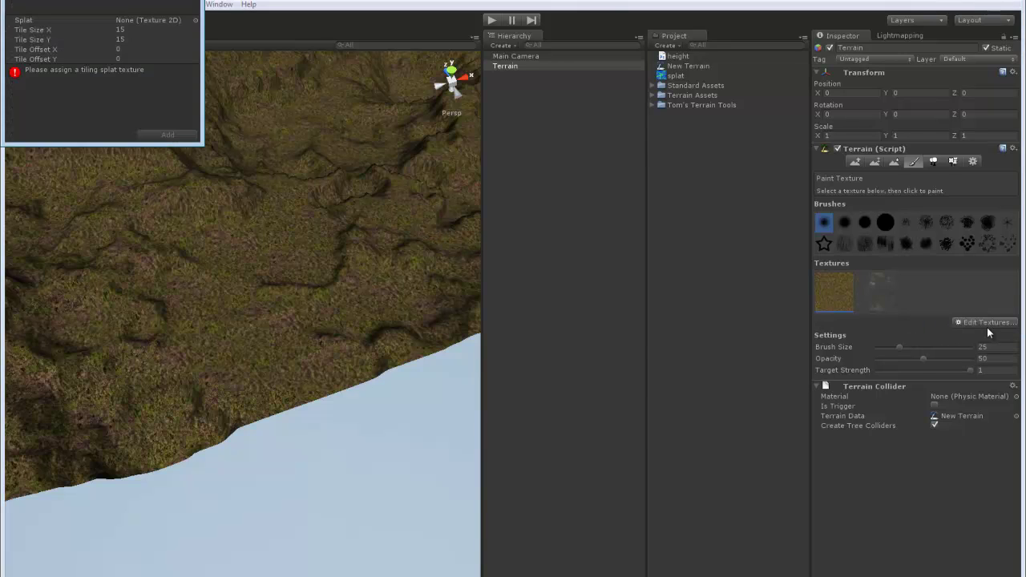
pyautogui.click(195, 21)
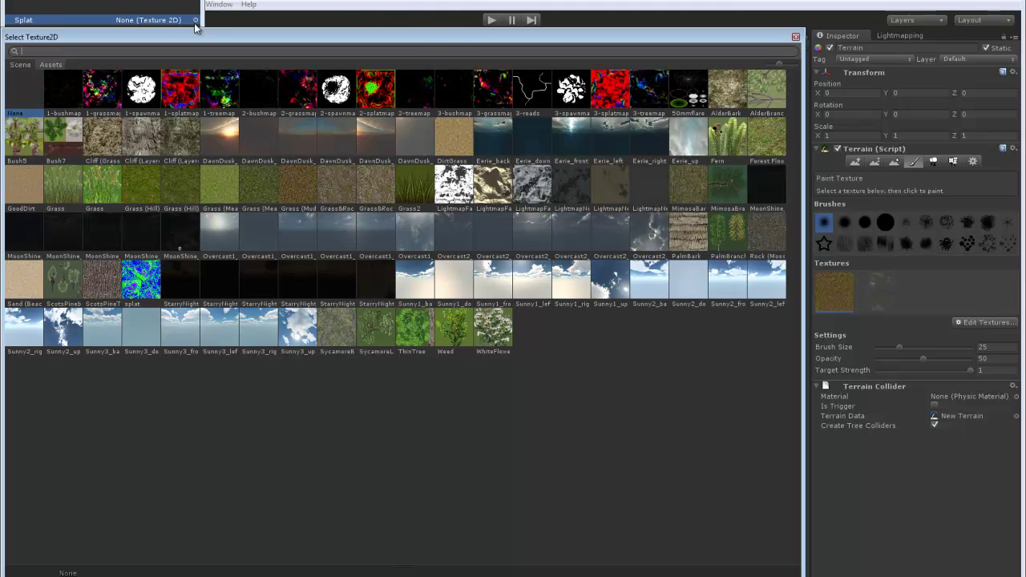
pyautogui.click(190, 184)
pyautogui.doubleClick(190, 183)
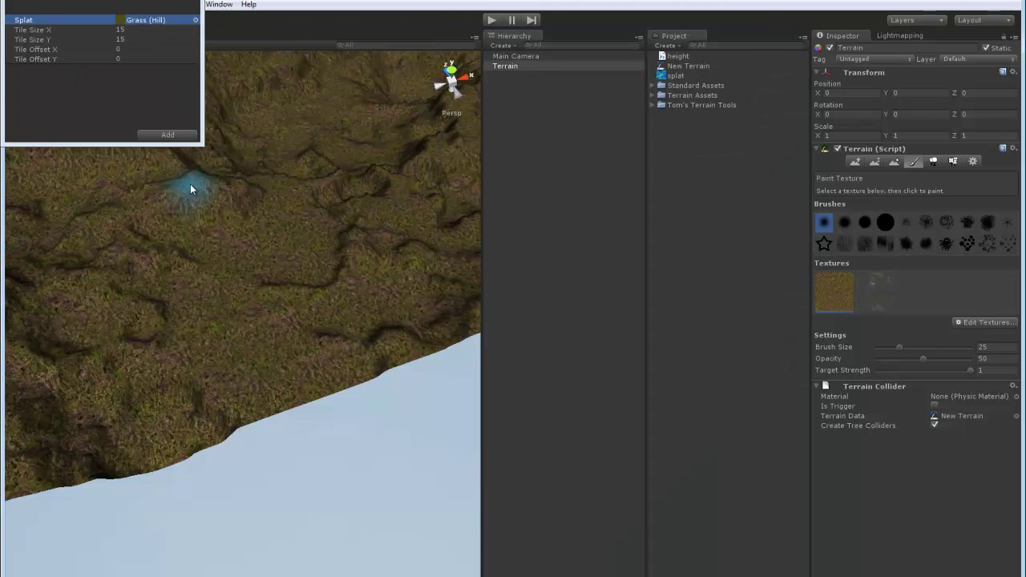
pyautogui.click(176, 145)
# Add Sand (Beach) as the fourth terrain paint texture.
pyautogui.click(985, 323)
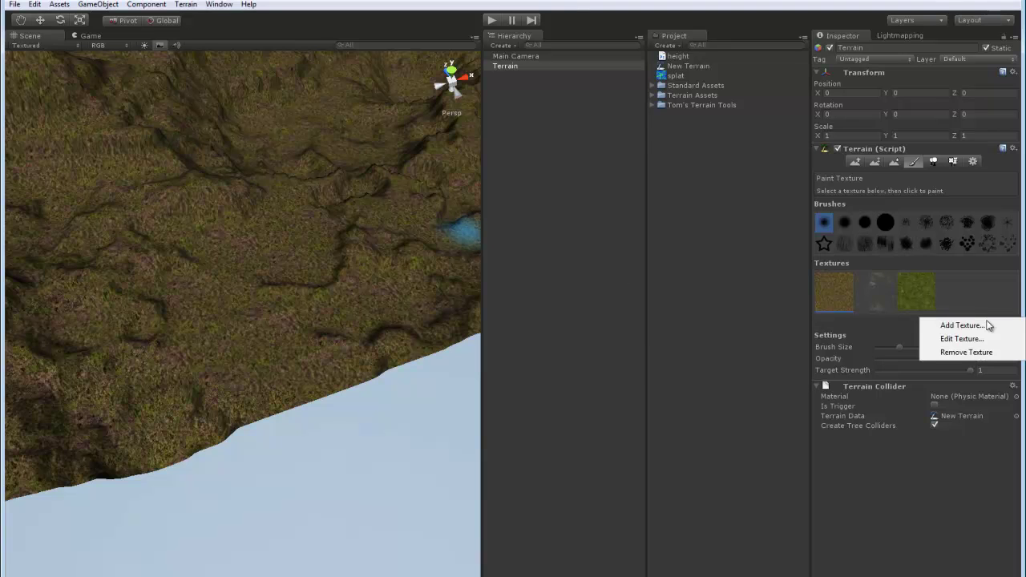
pyautogui.click(985, 324)
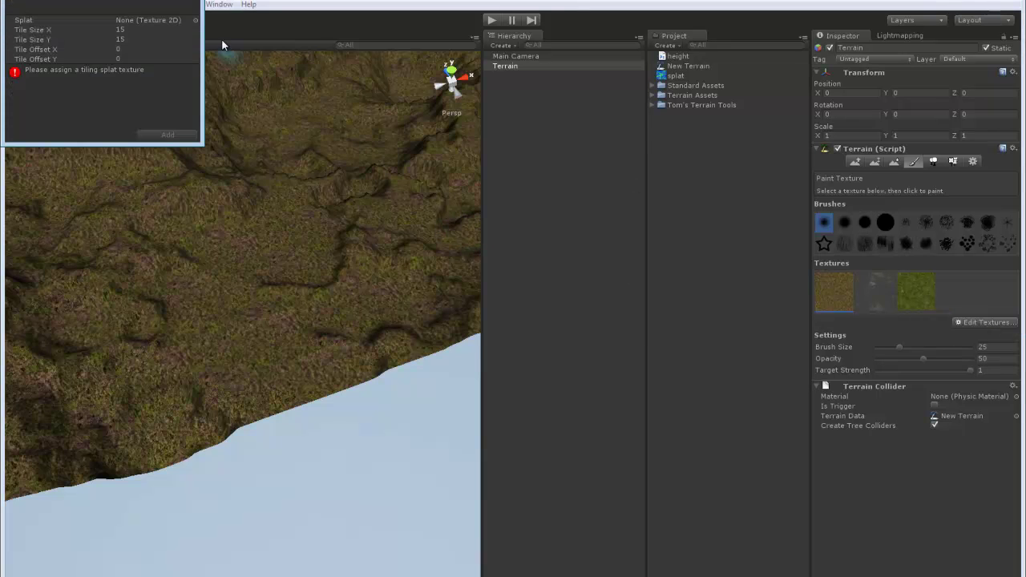
pyautogui.click(196, 20)
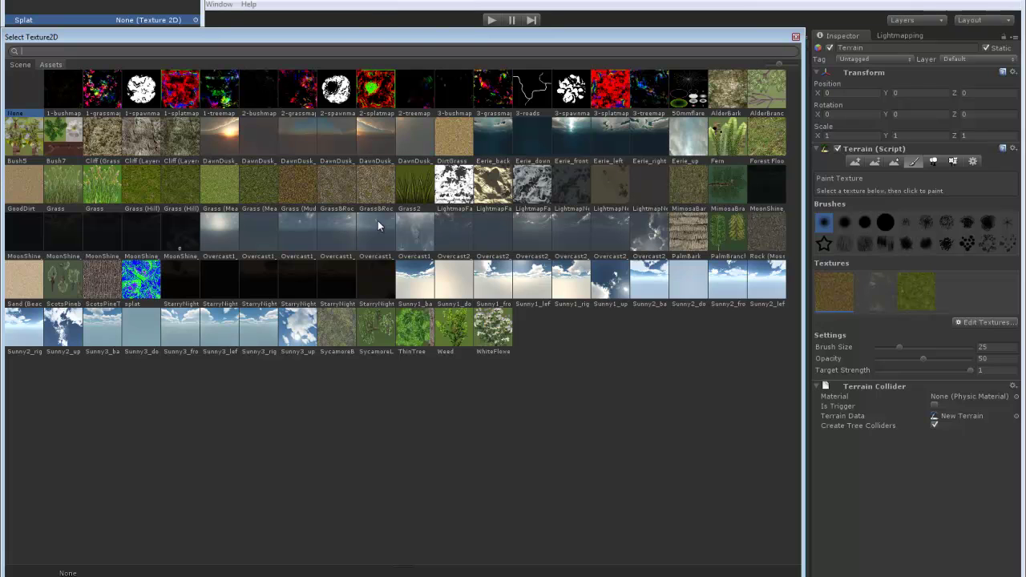
pyautogui.doubleClick(28, 277)
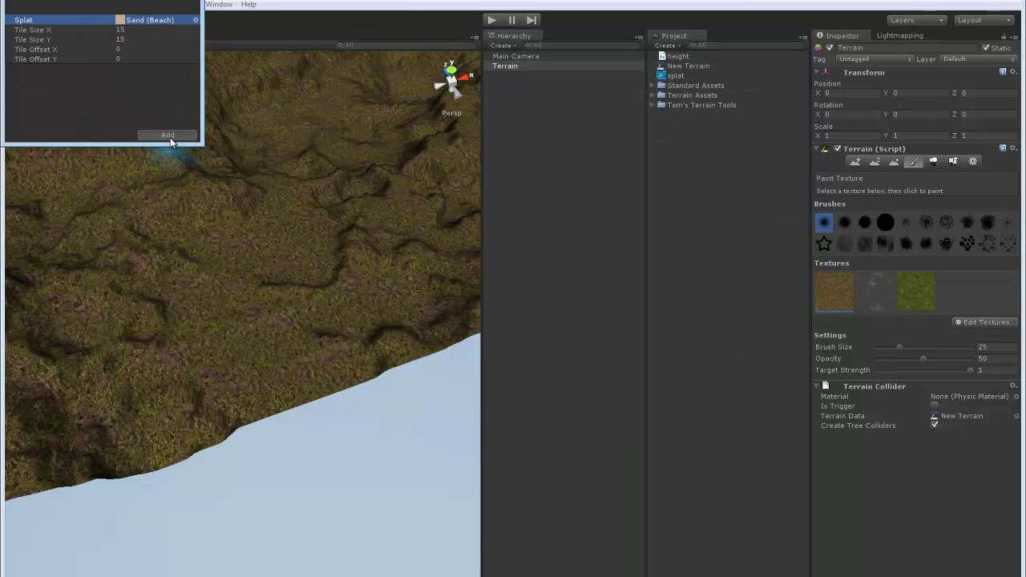
pyautogui.click(167, 135)
pyautogui.click(517, 66)
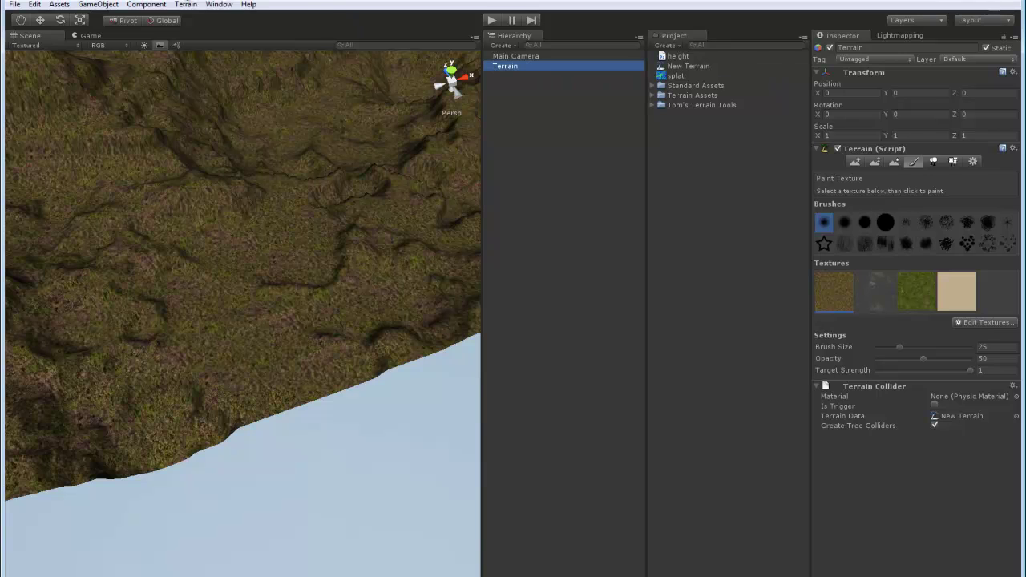
# In Terrain Tools, set Terrain as target and splat as first splatmap, then apply the splatmap.
pyautogui.click(185, 5)
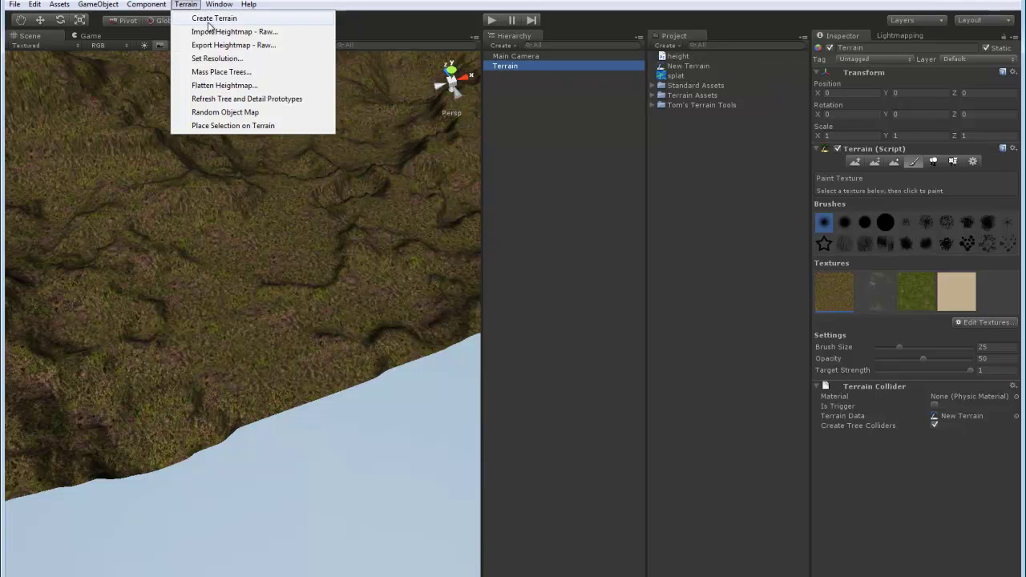
pyautogui.moveTo(219, 4)
pyautogui.click(266, 69)
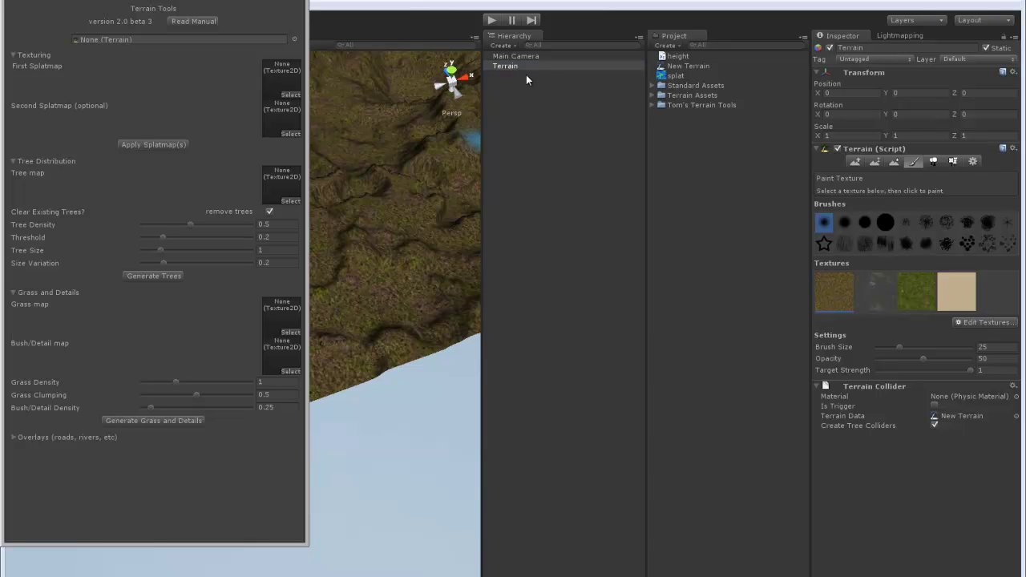
pyautogui.click(503, 68)
pyautogui.moveTo(502, 67); pyautogui.dragTo(155, 39)
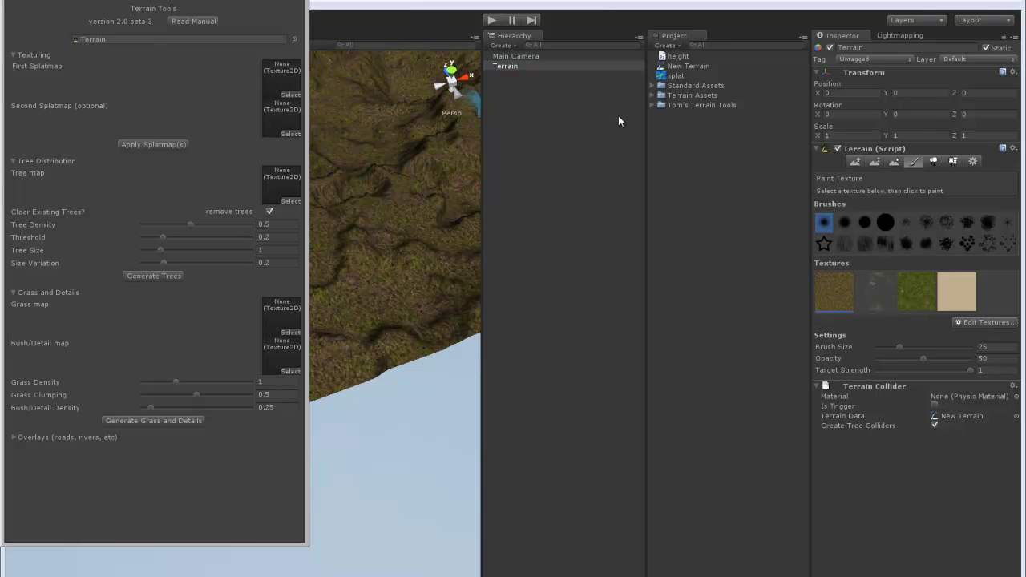
pyautogui.moveTo(684, 71); pyautogui.dragTo(287, 80)
pyautogui.click(173, 144)
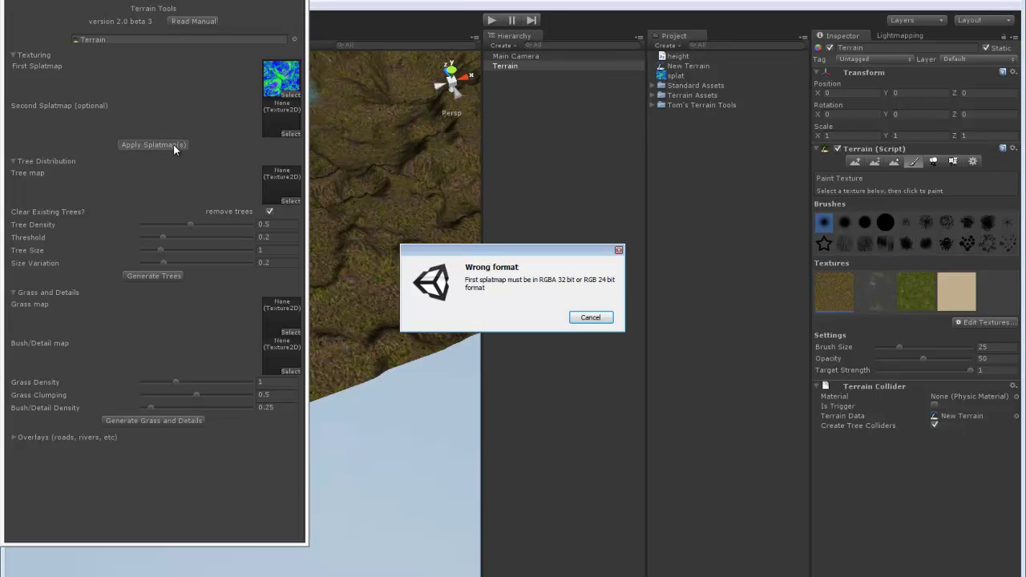
pyautogui.click(589, 321)
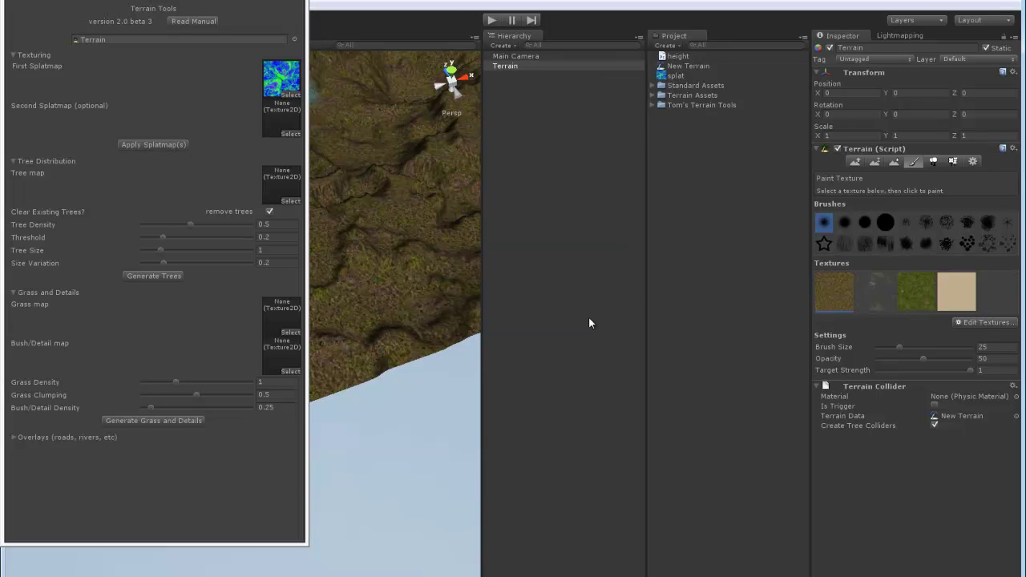
# Reimport splat as RGBA 32 bit and reapply the splatmap to the terrain.
pyautogui.click(691, 77)
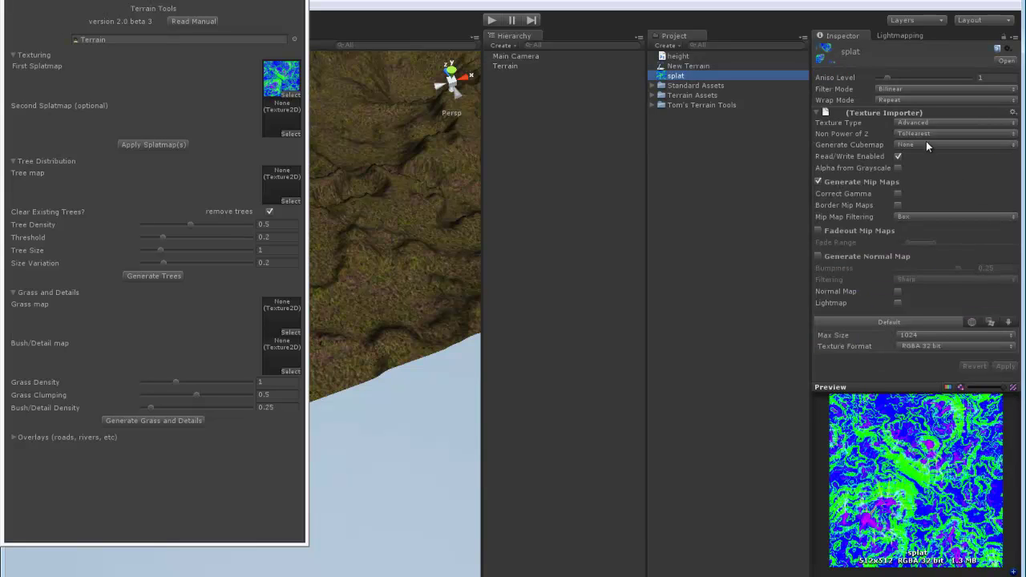
pyautogui.click(171, 144)
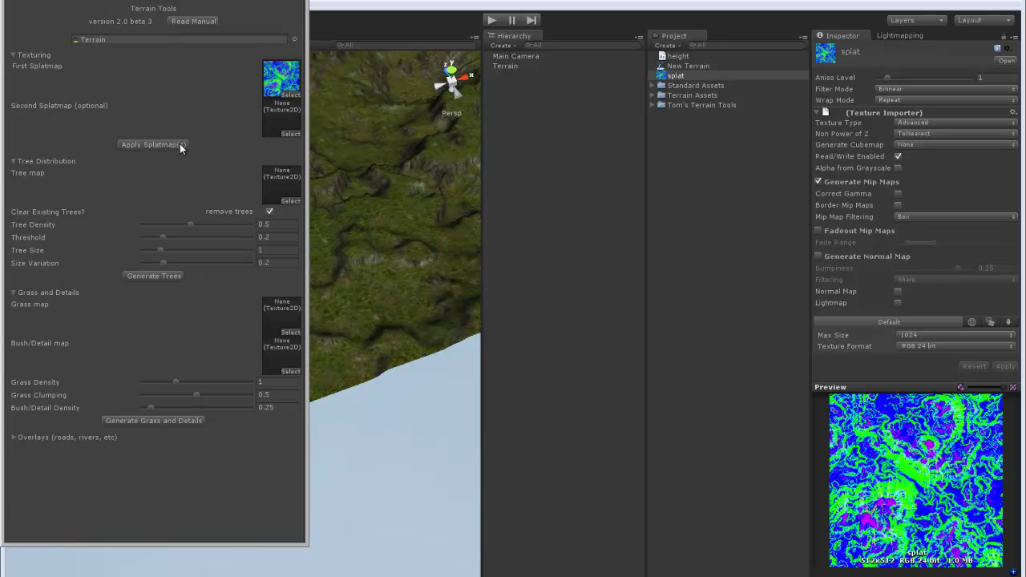
pyautogui.keyDown('alt'); pyautogui.moveTo(403, 217); pyautogui.dragTo(476, 280); pyautogui.keyUp('alt')
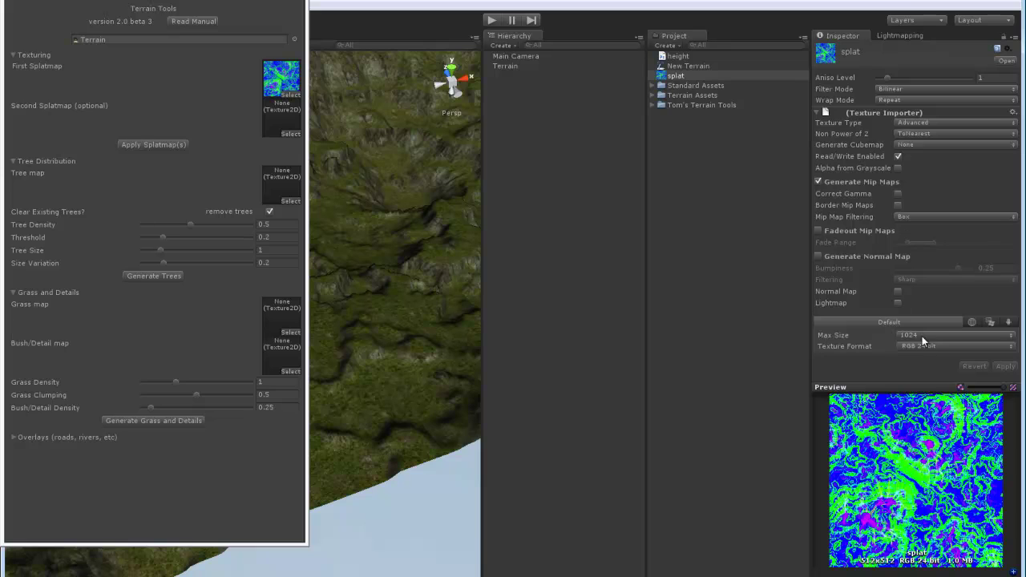
pyautogui.click(946, 348)
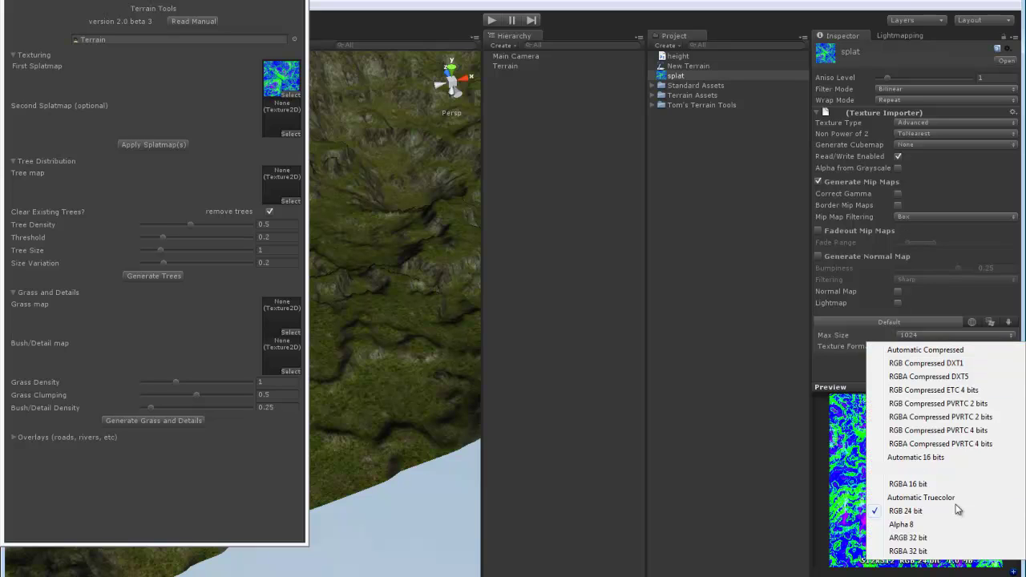
pyautogui.click(944, 550)
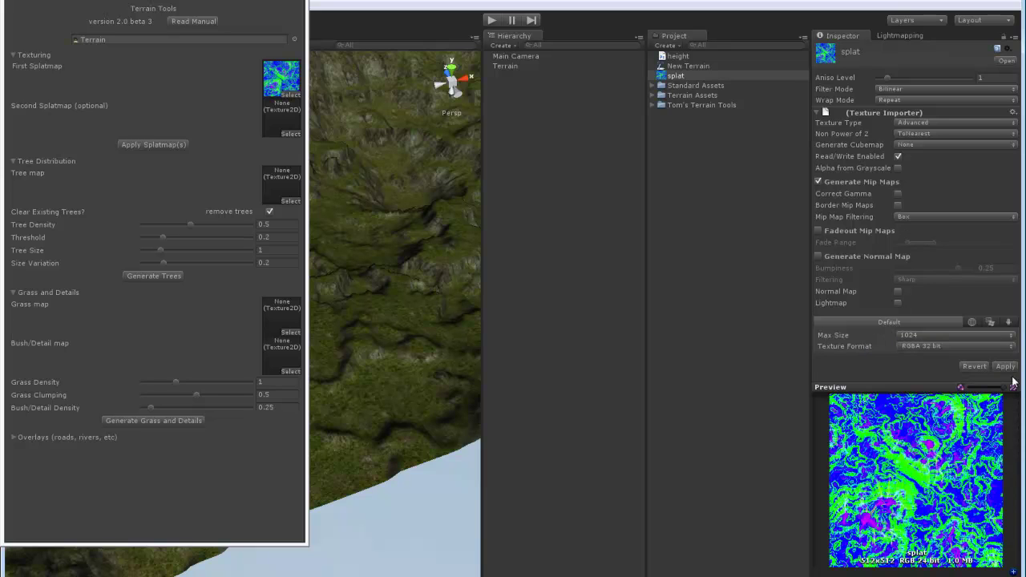
pyautogui.click(1014, 369)
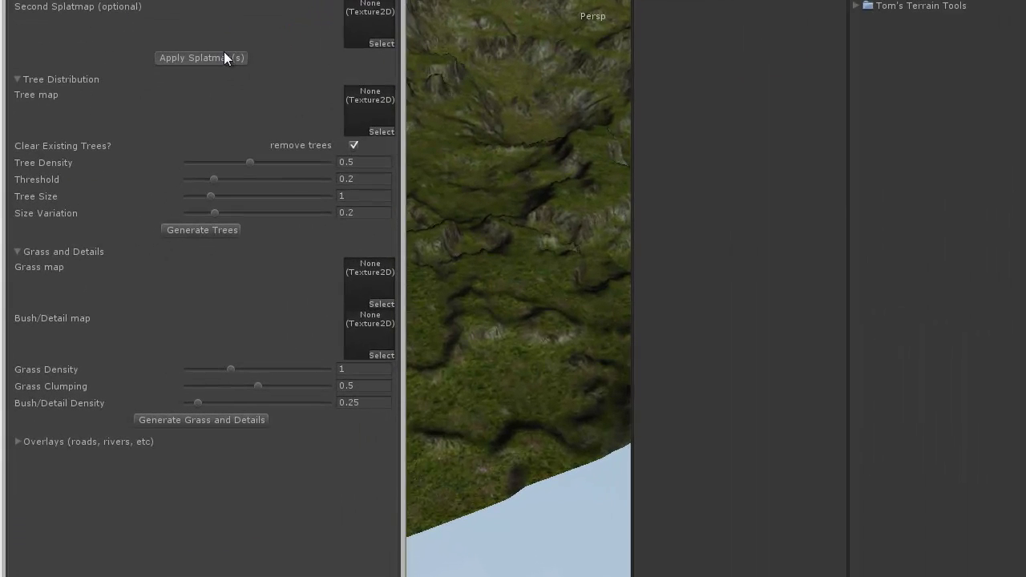
pyautogui.click(171, 142)
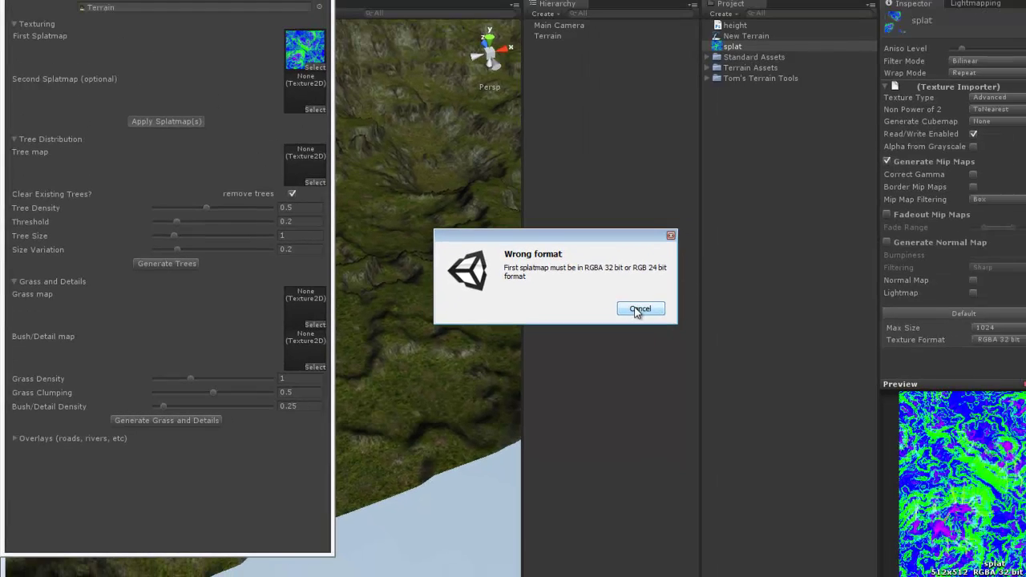
pyautogui.click(771, 287)
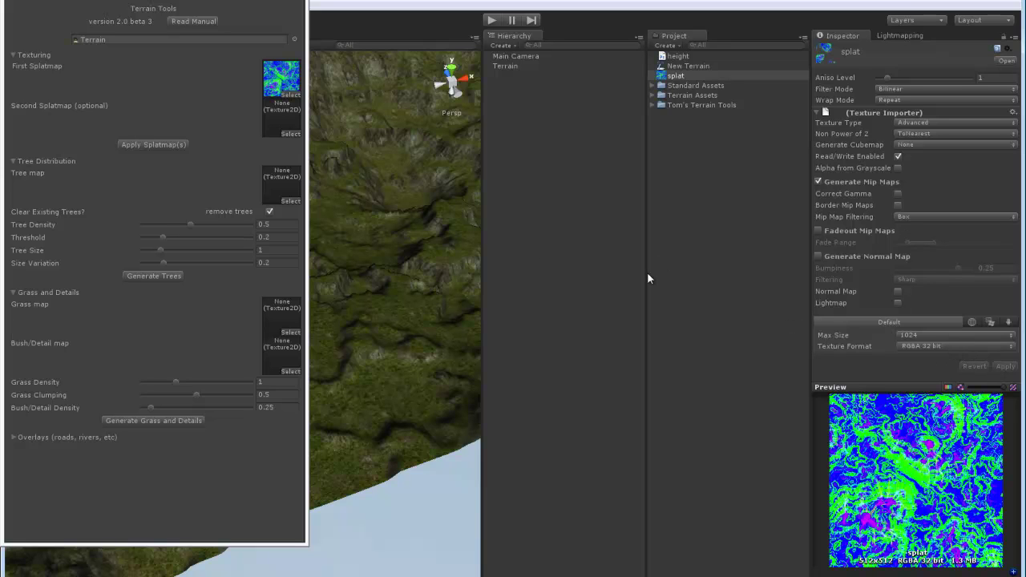
pyautogui.moveTo(446, 248); pyautogui.dragTo(353, 211, button='right')
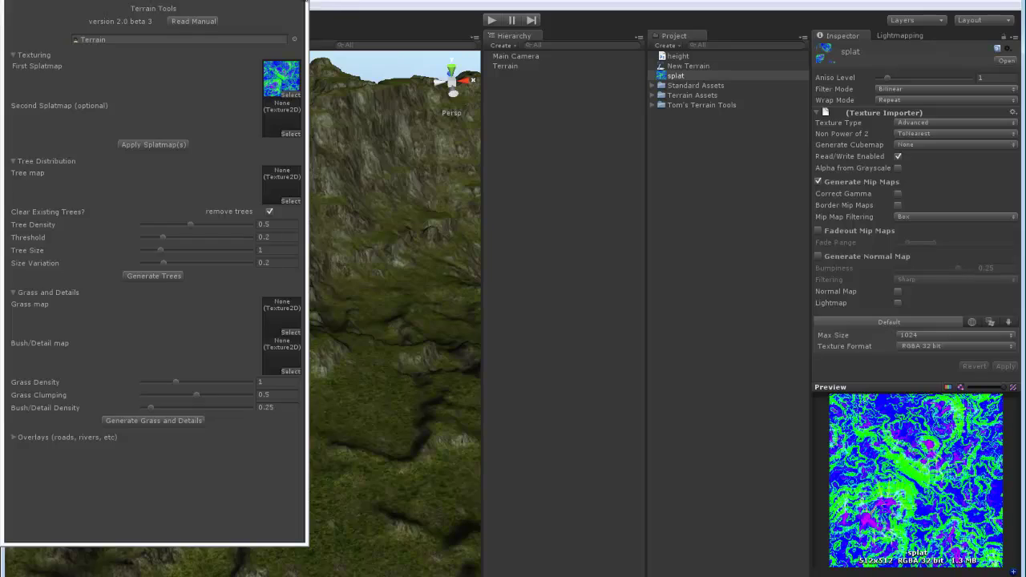
pyautogui.moveTo(289, 114); pyautogui.dragTo(641, 403, button='right')
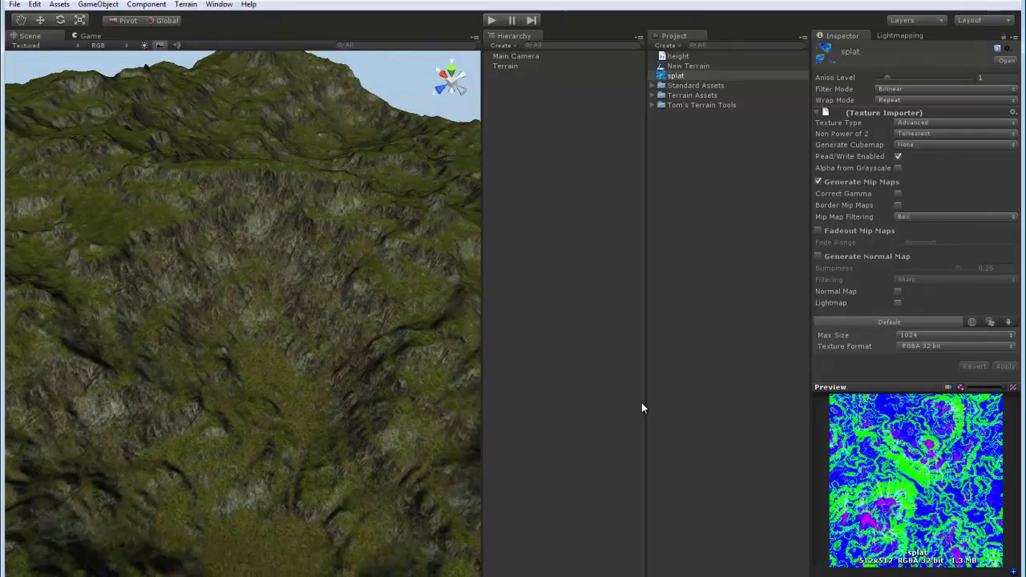